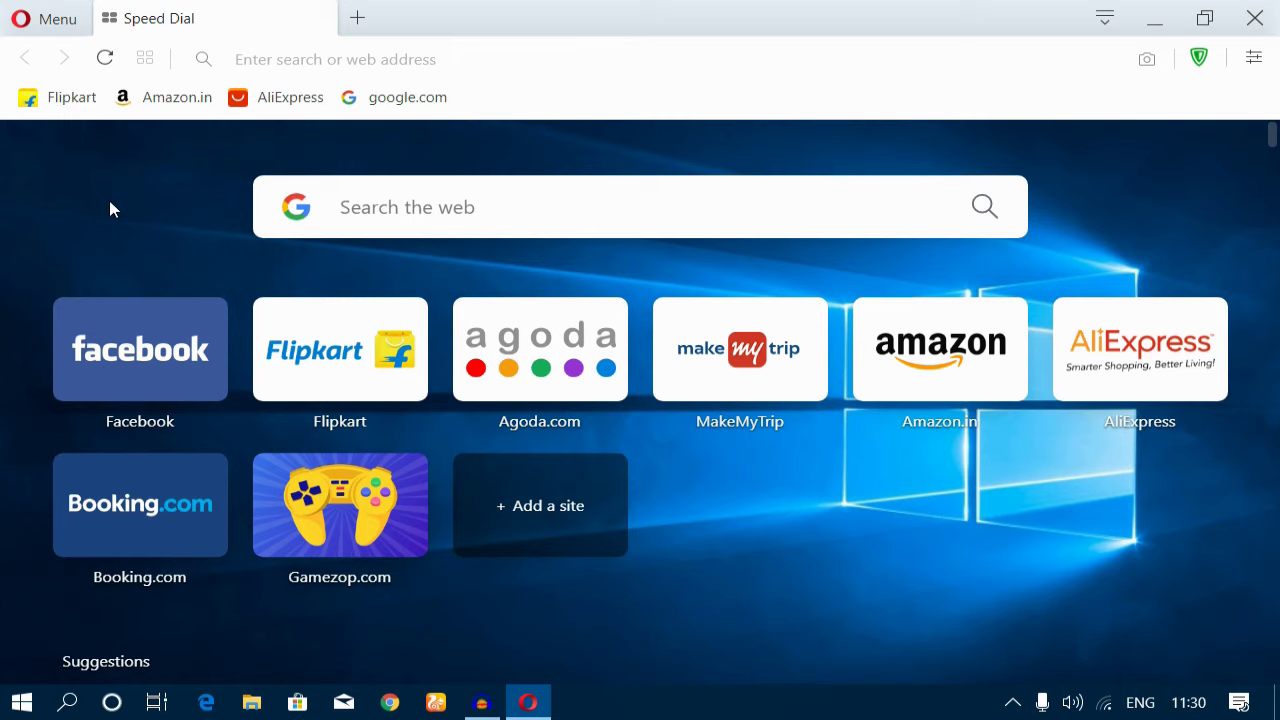
Go to the suggested reetrick.in cPanel address from Opera's address bar
left_click(269, 57)
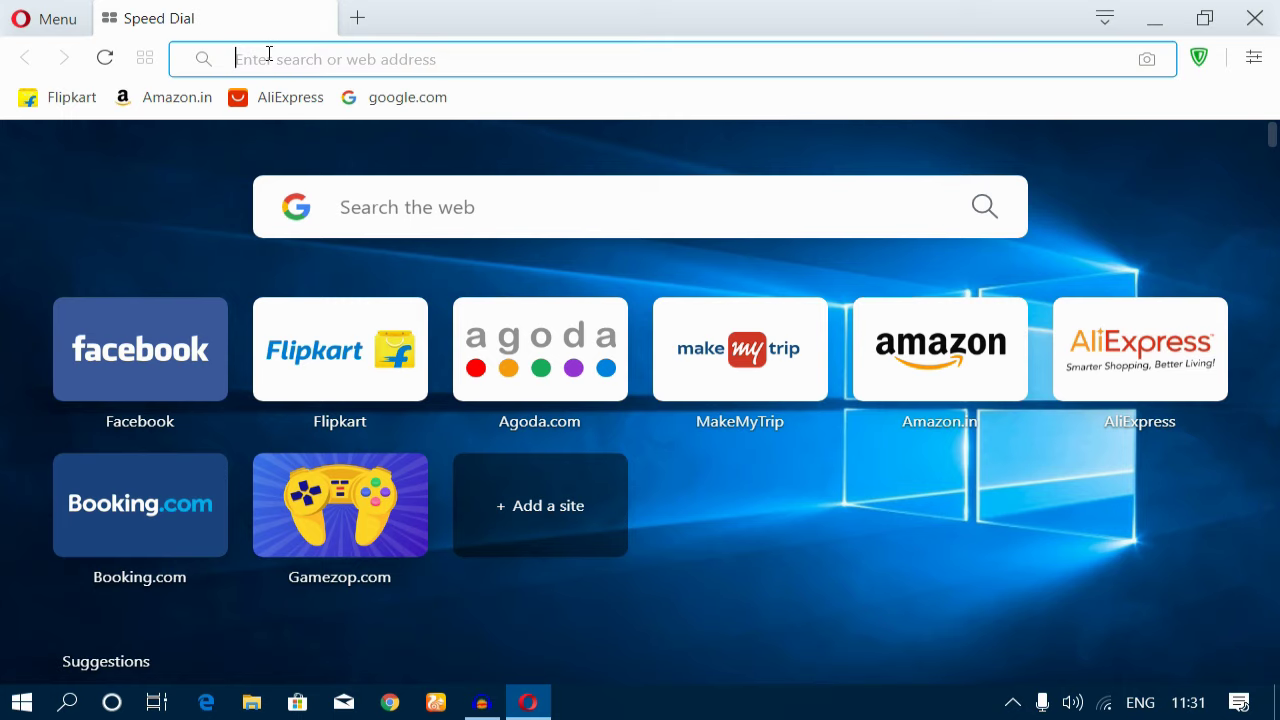
type("c")
key("Return")
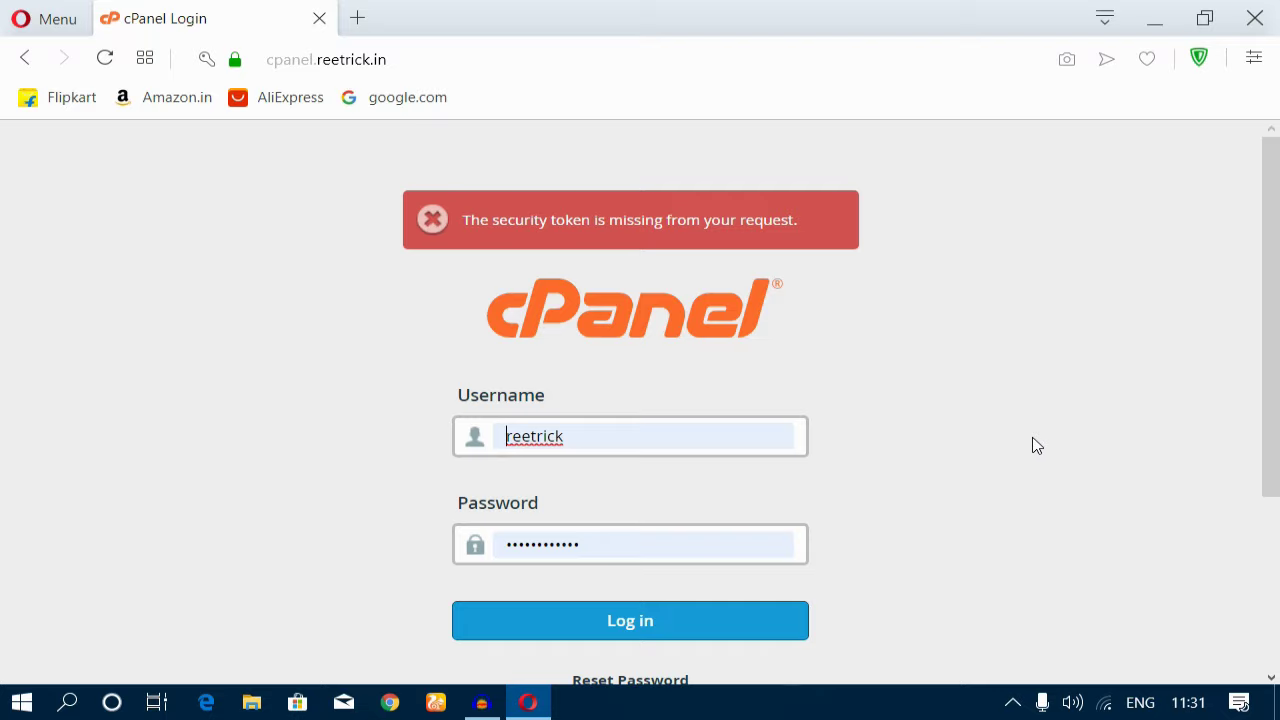
Log in to cPanel with the saved username and password
left_click(508, 436)
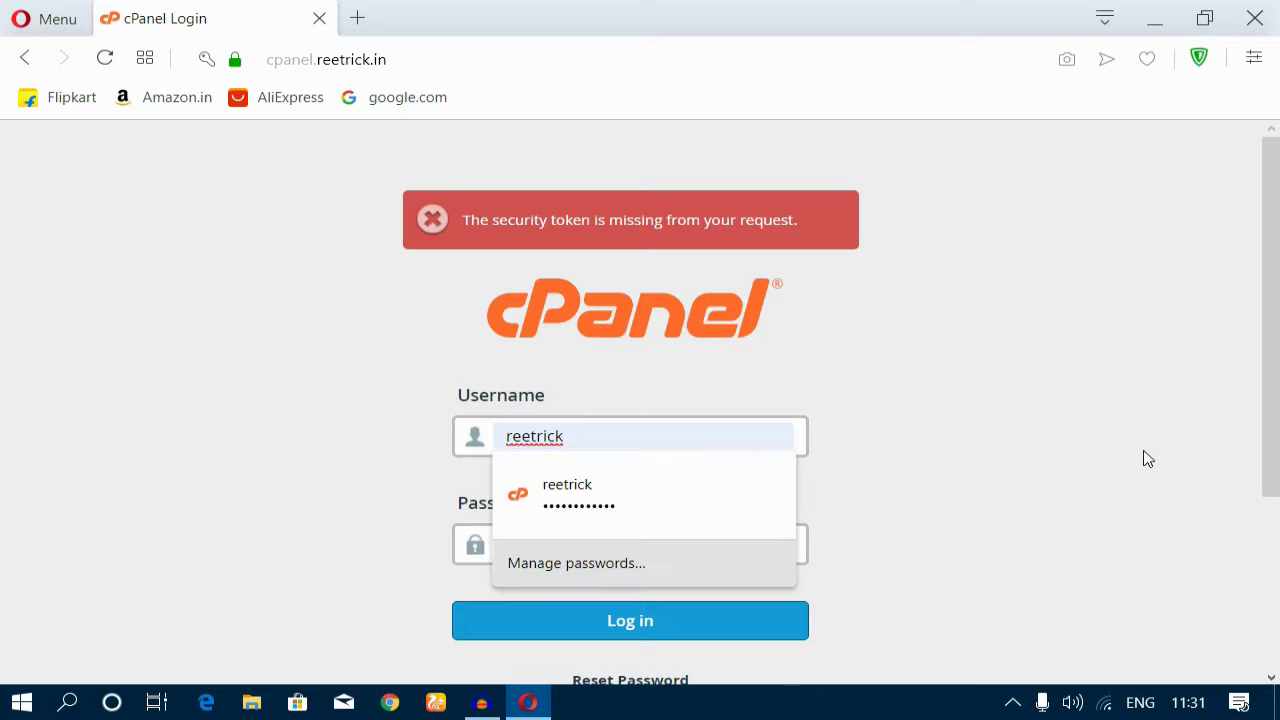
left_click(1148, 459)
left_click(689, 548)
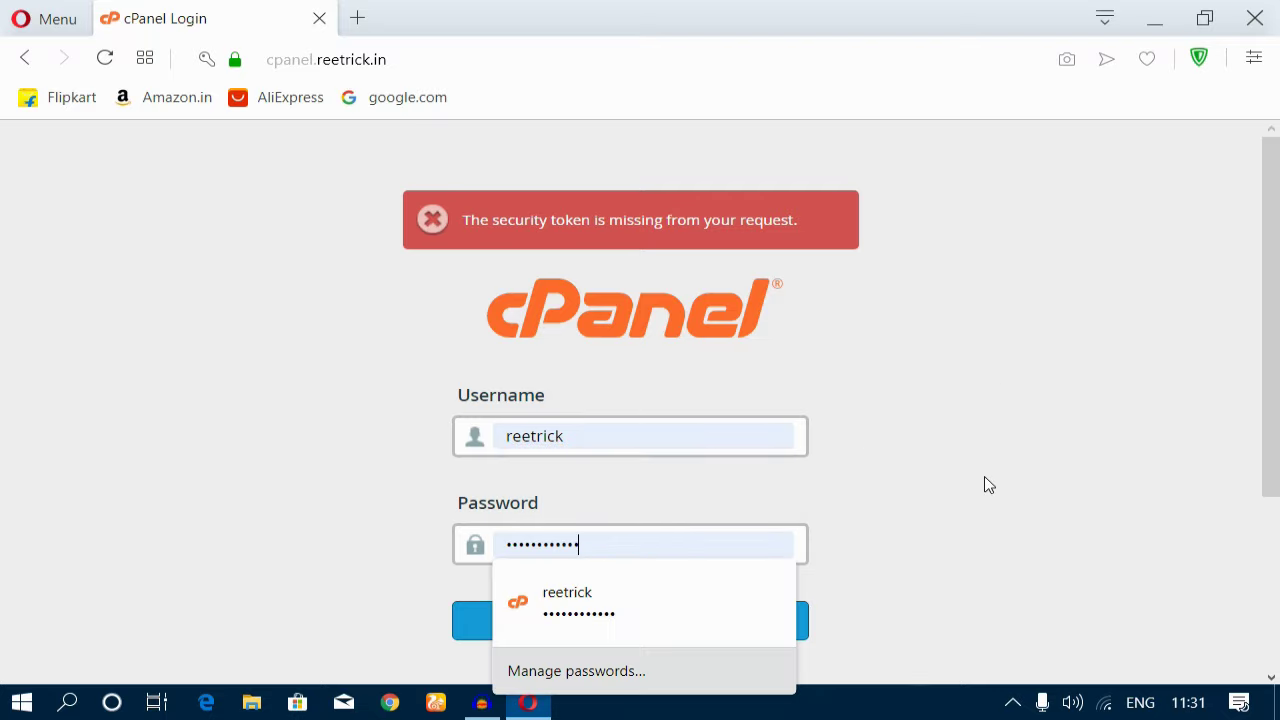
left_click(988, 485)
left_click(676, 618)
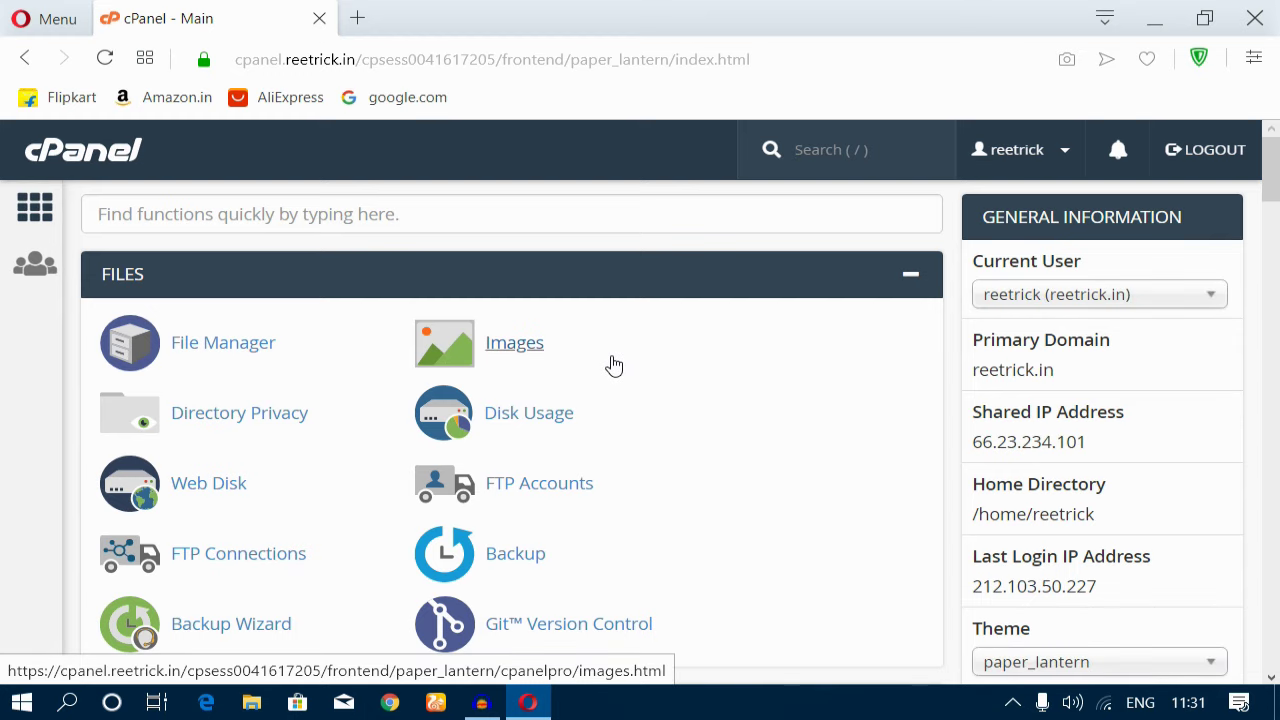
Scroll to the Software section and launch Softaculous Apps Installer to reach its Top Scripts page
scroll(614, 366, "down", 10)
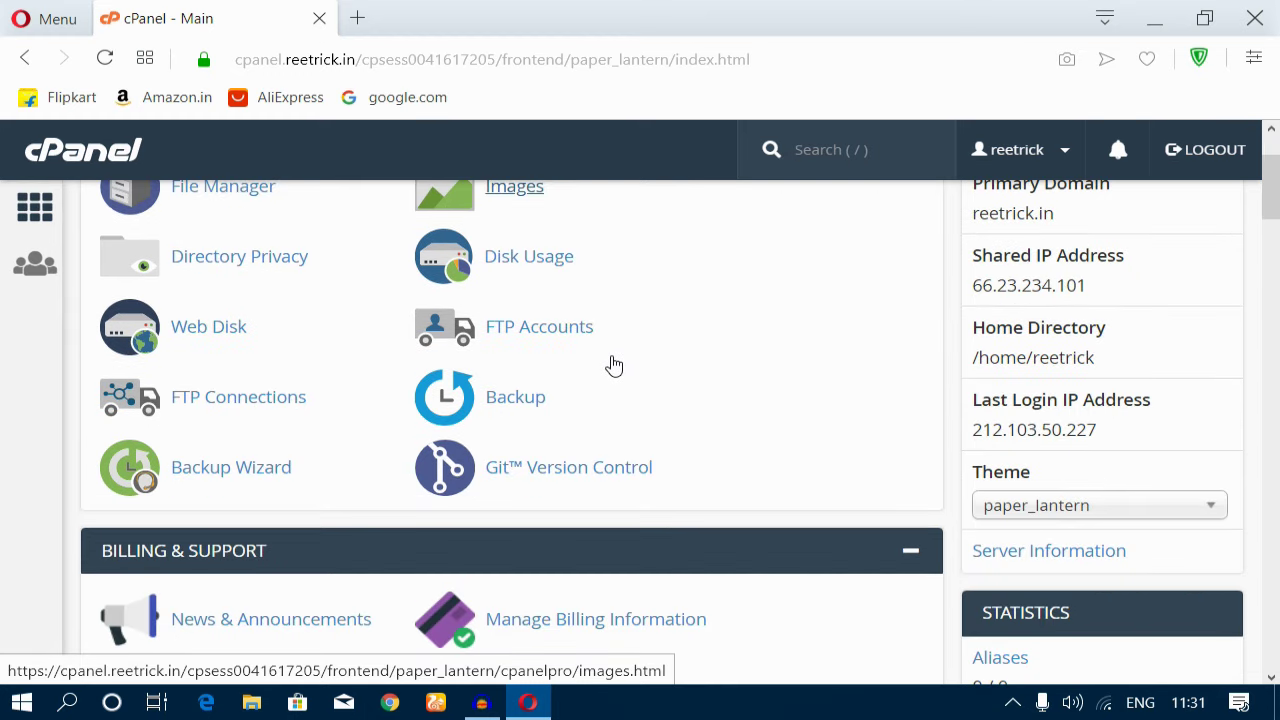
scroll(611, 355, "down", 15)
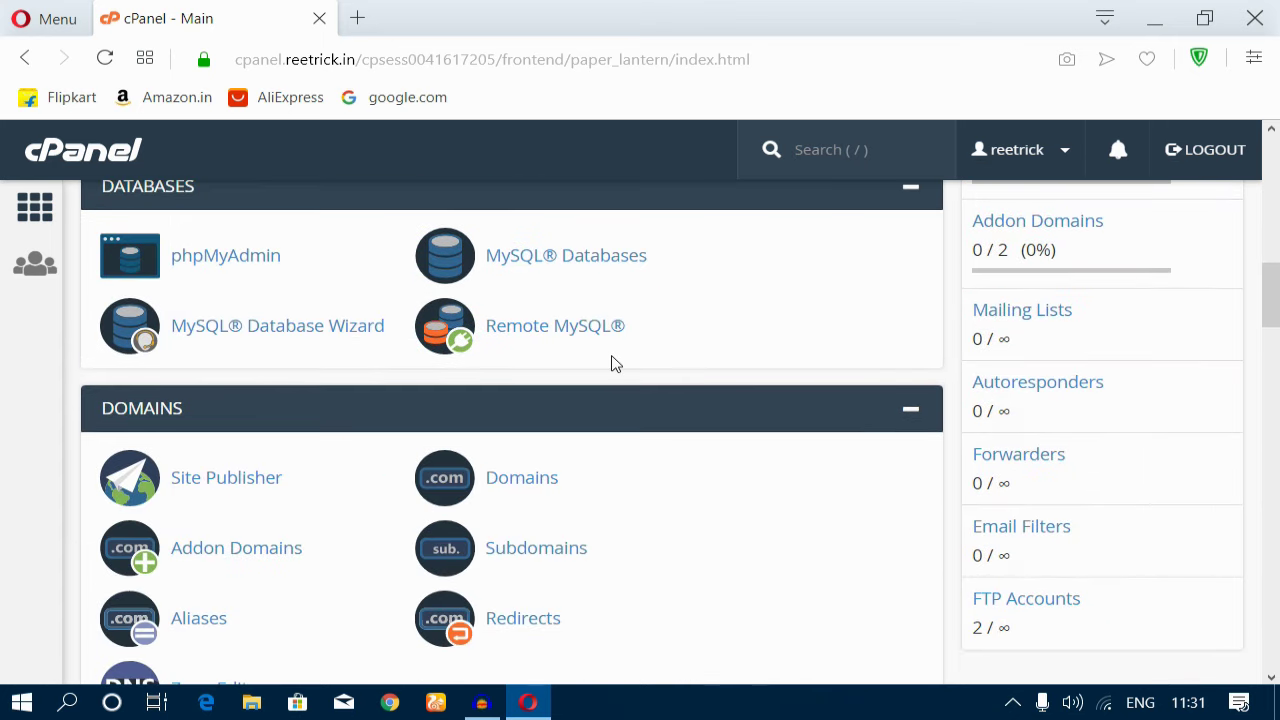
scroll(614, 364, "down", 10)
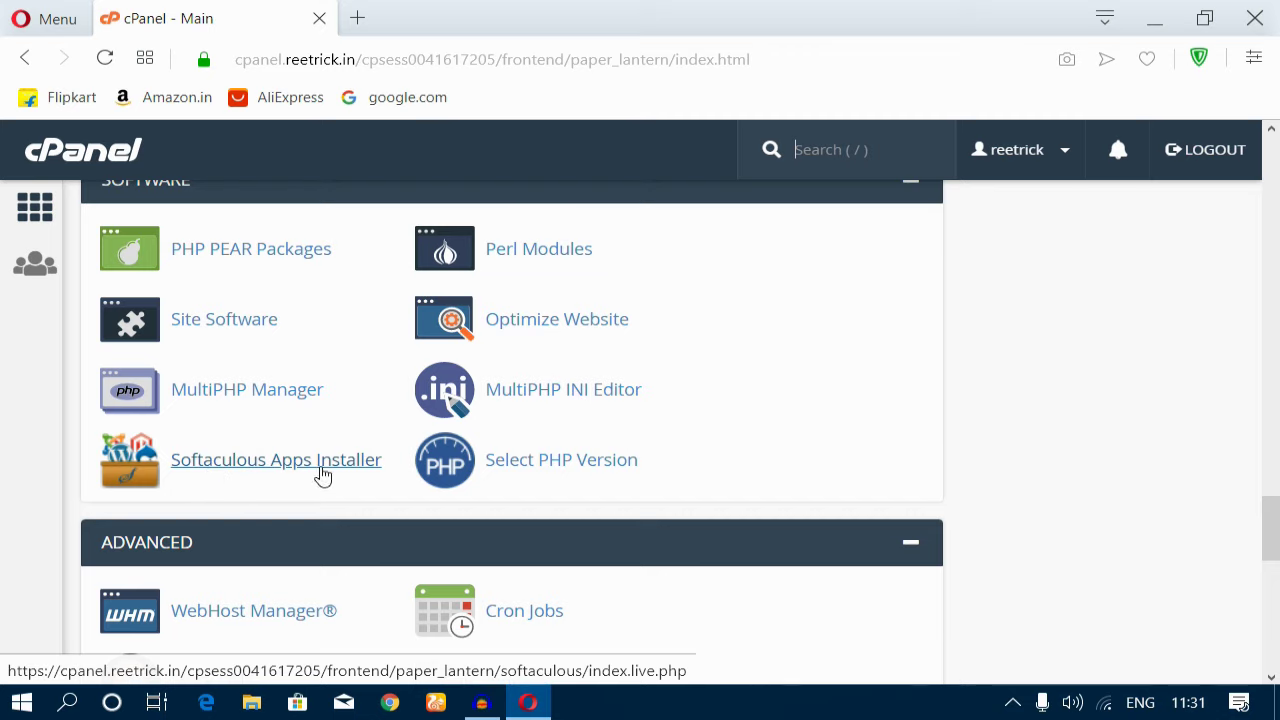
left_click(198, 466)
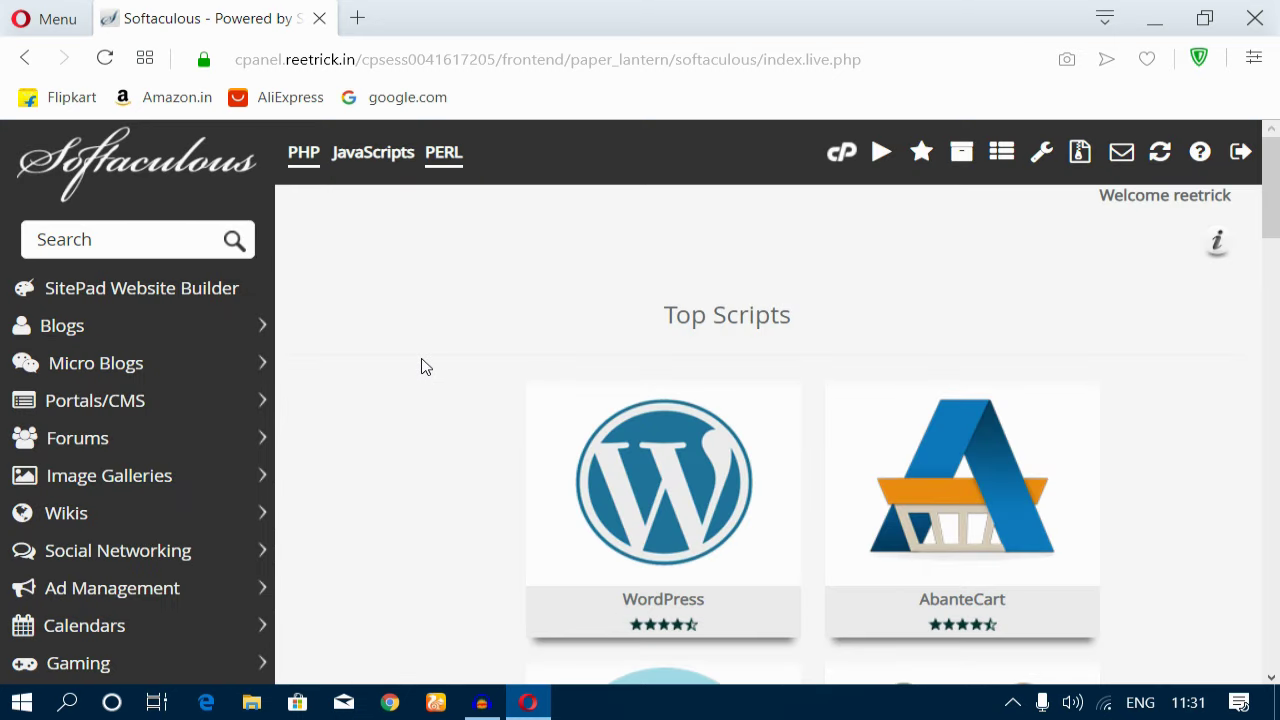
mouse_move(560, 400)
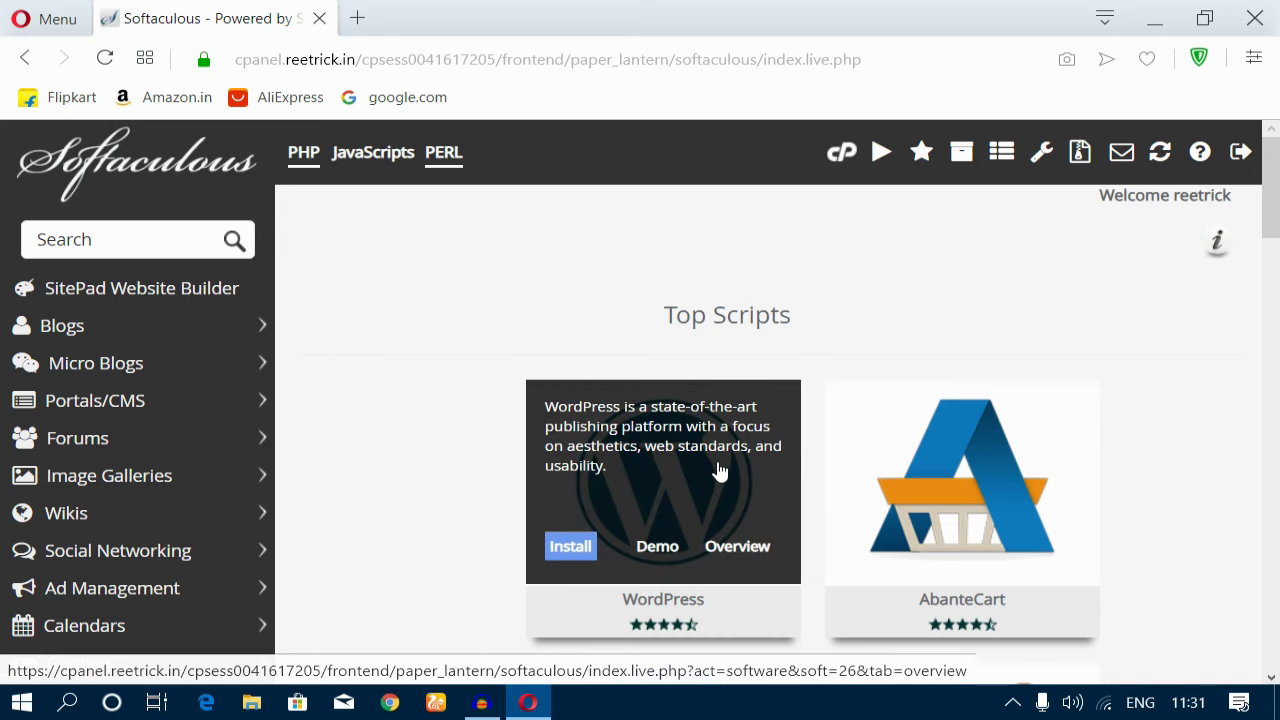
Start a WordPress install and review the form, prefilled with version 5.2.2 and reetrick.in/wp
left_click(567, 550)
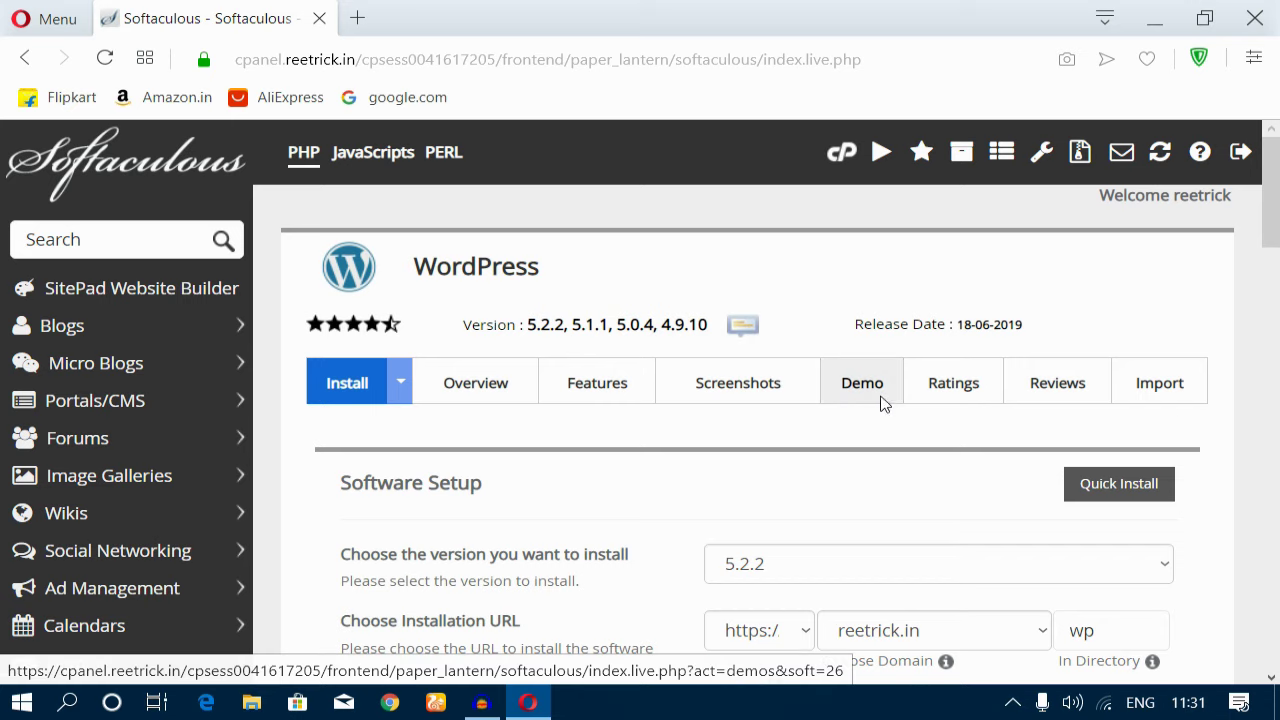
scroll(883, 420, "down", 8)
scroll(880, 437, "down", 9)
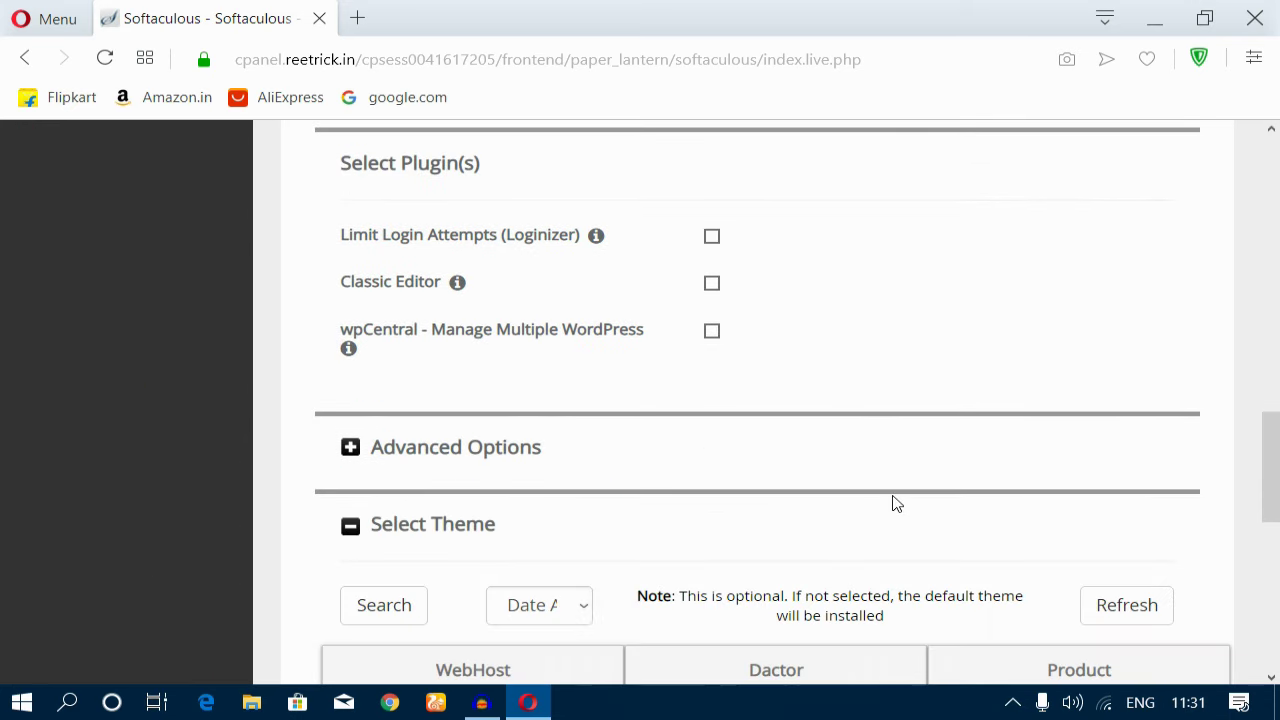
scroll(917, 508, "up", 3)
scroll(917, 508, "up", 14)
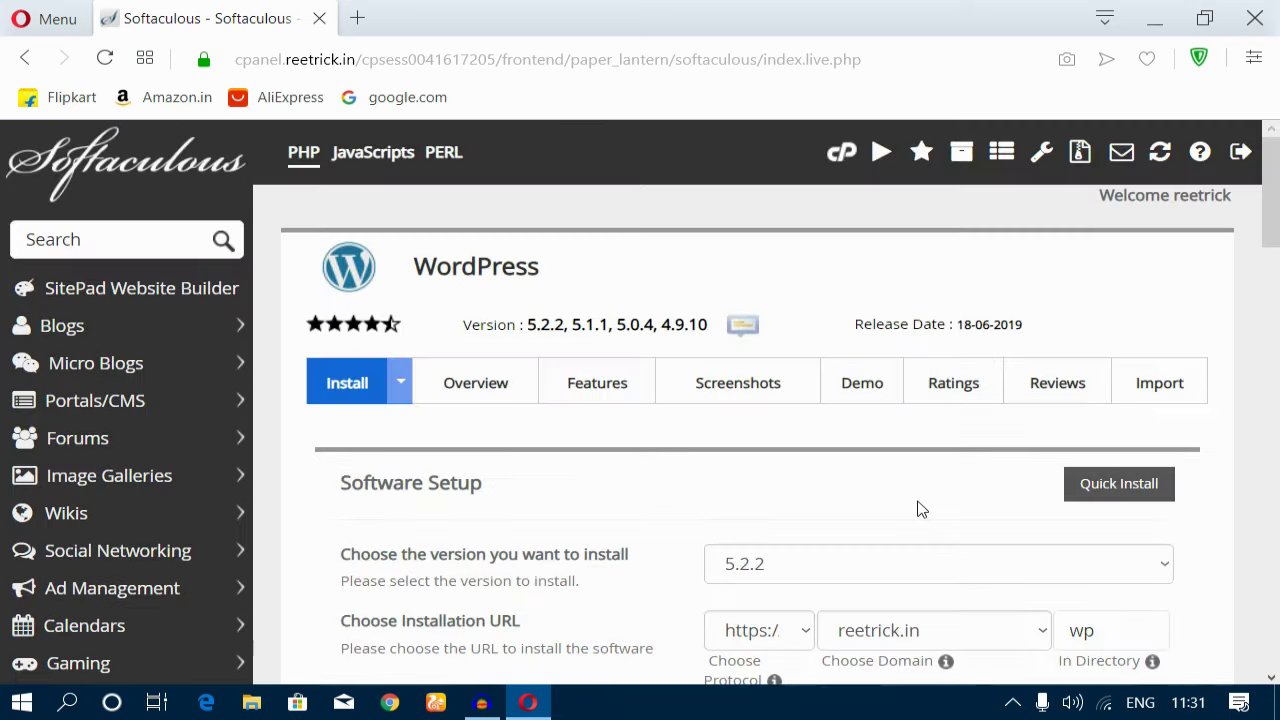
scroll(921, 509, "down", 2)
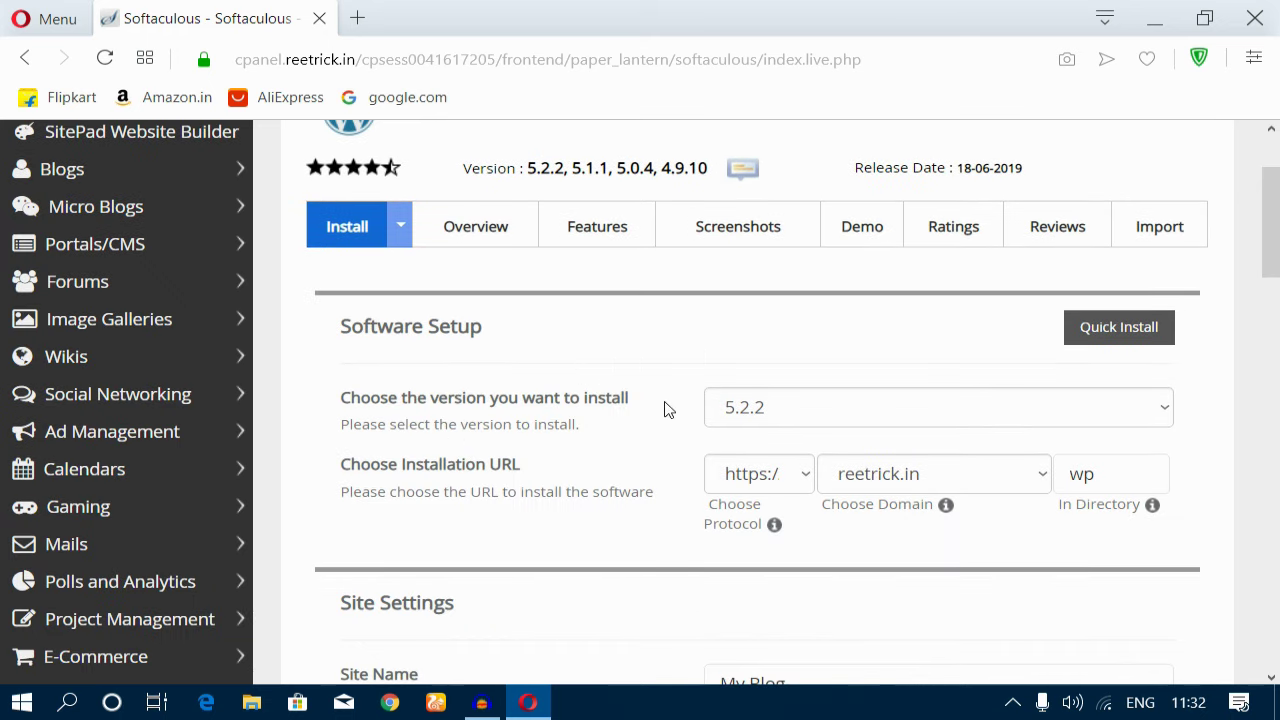
left_click(757, 416)
left_click(765, 438)
left_click(790, 478)
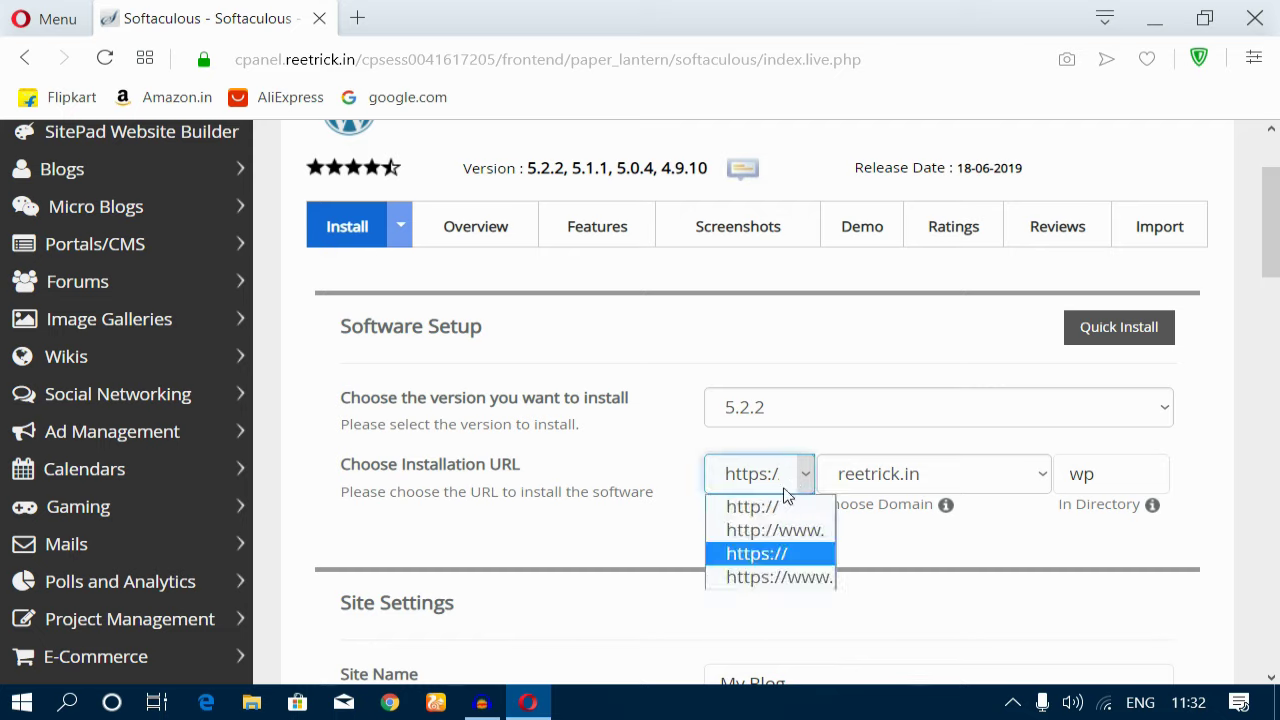
left_click(778, 563)
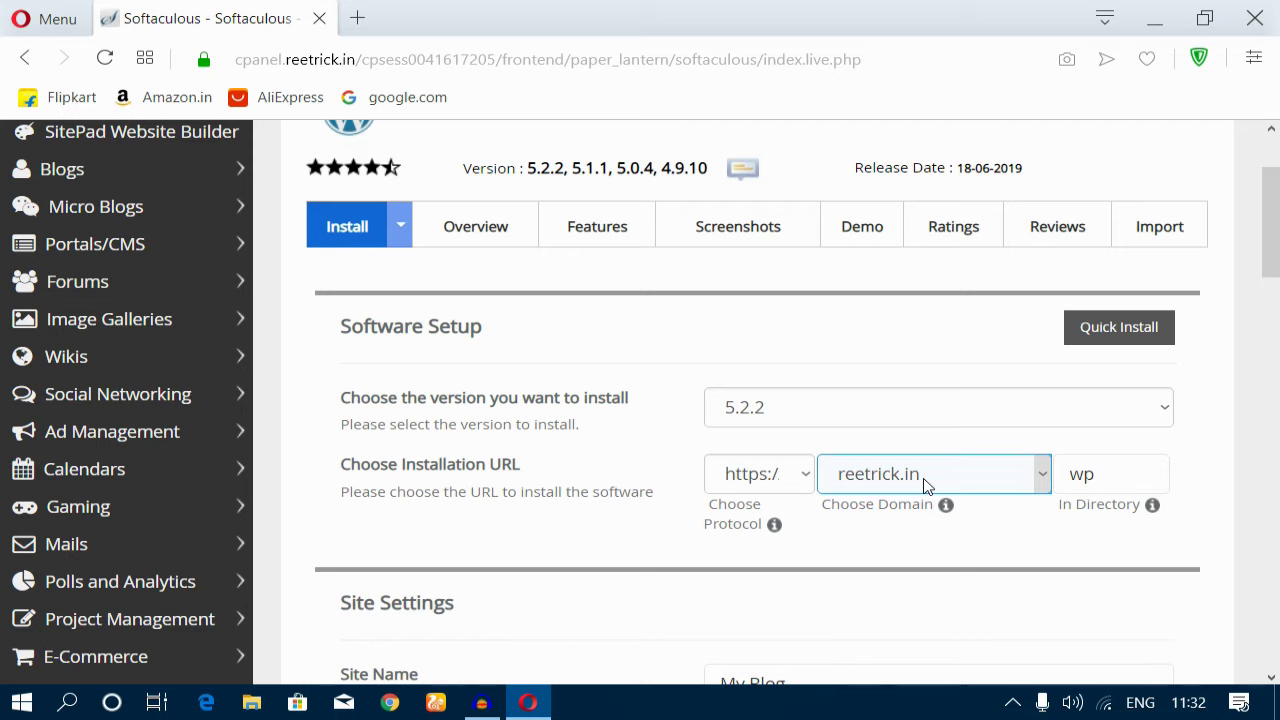
left_click(924, 484)
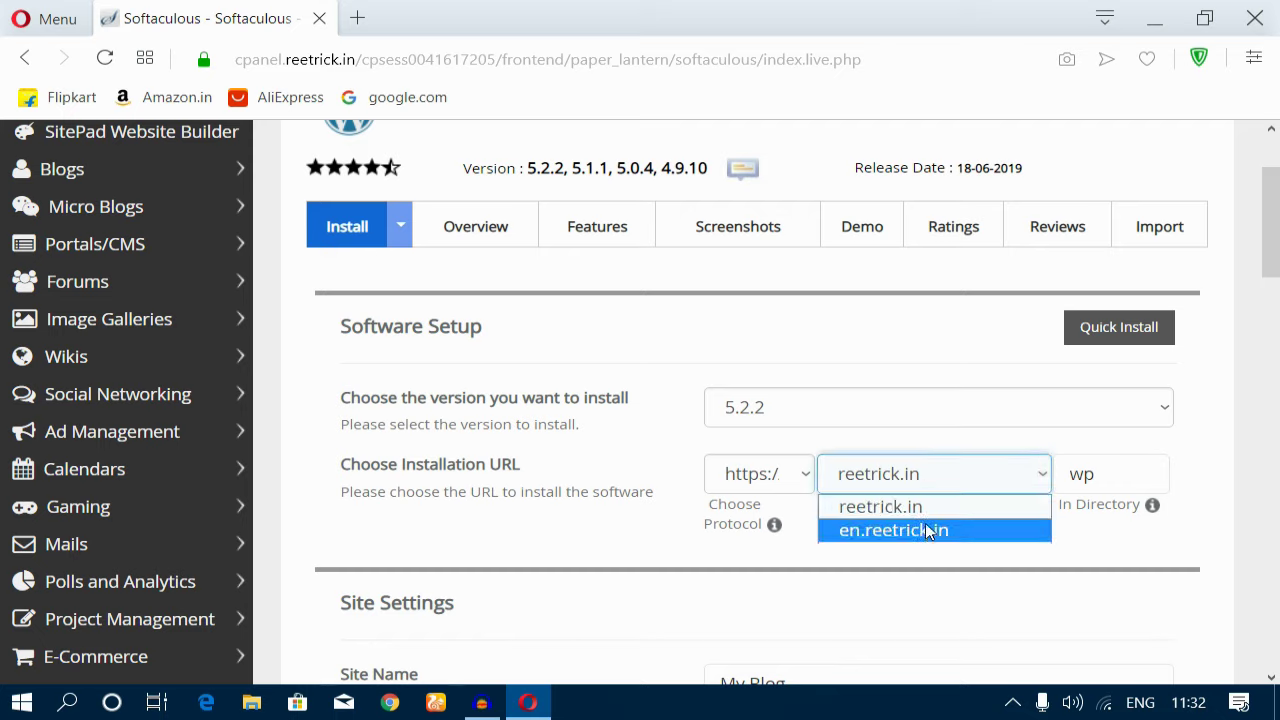
left_click(929, 515)
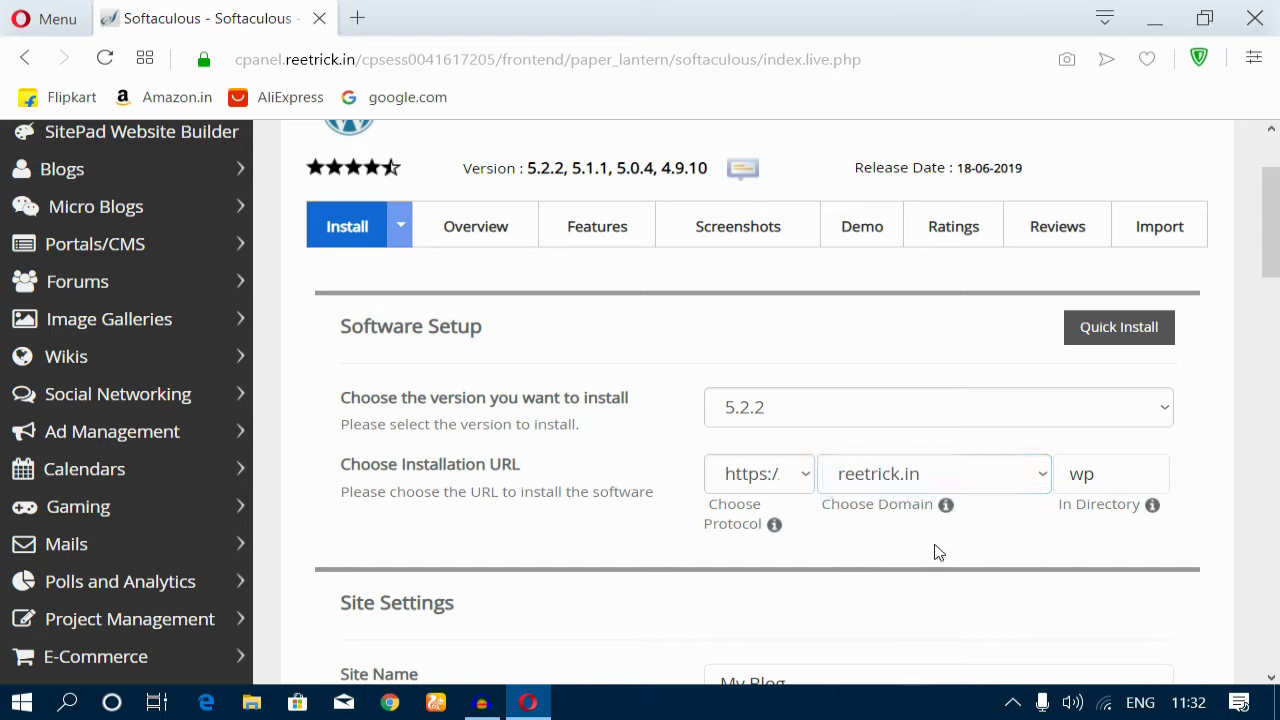
Delete 'wp' from In Directory so WordPress installs at the domain root
mouse_move(1152, 505)
left_click(1128, 485)
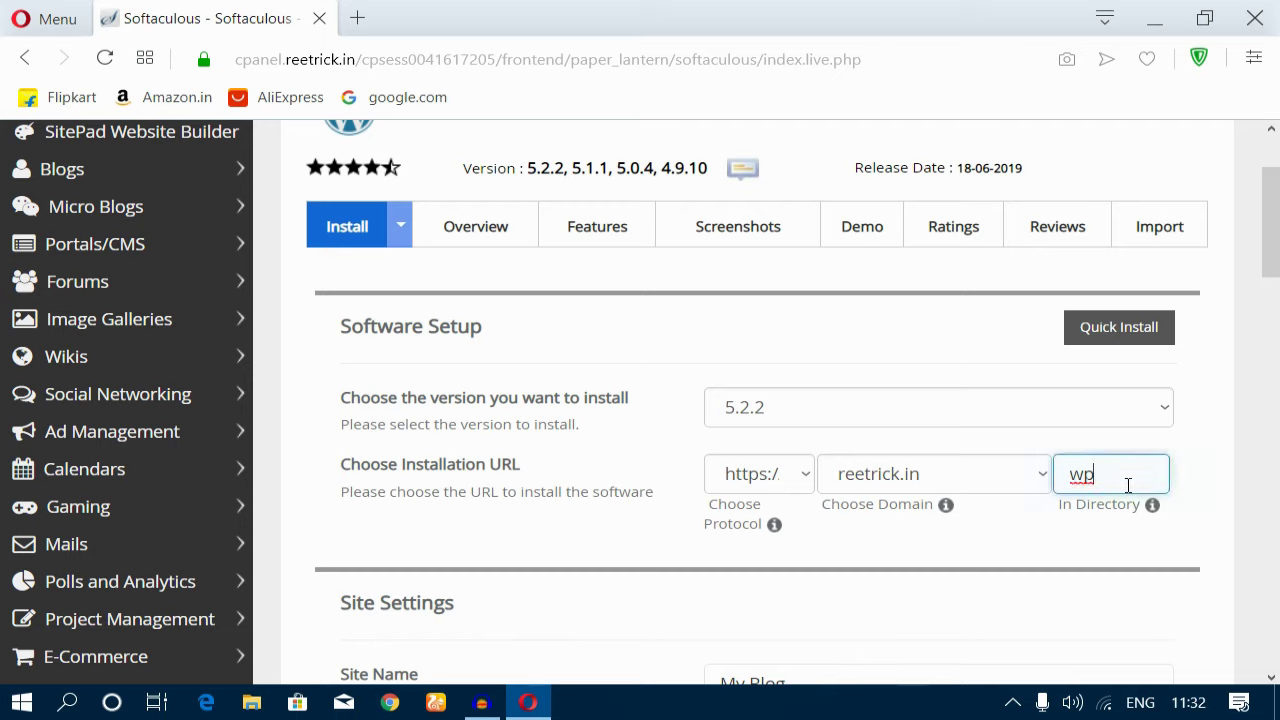
key("BackSpace")
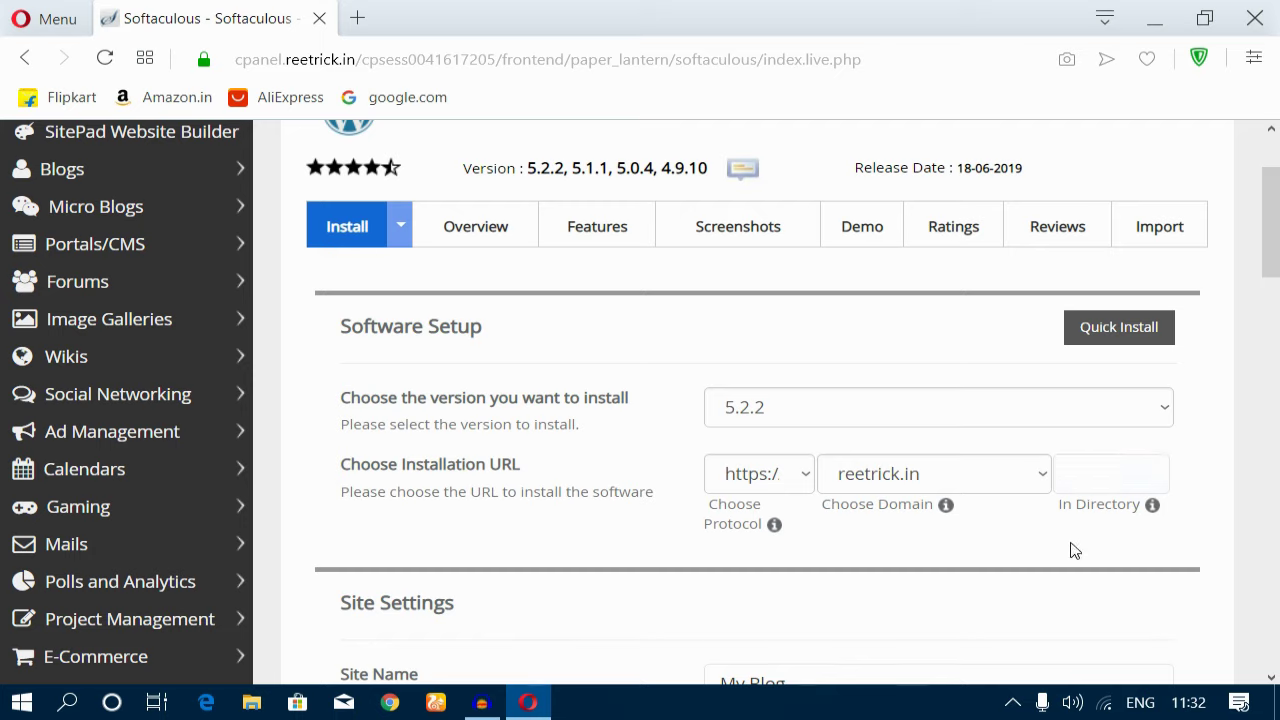
left_click(1075, 566)
scroll(900, 650, "down", 2)
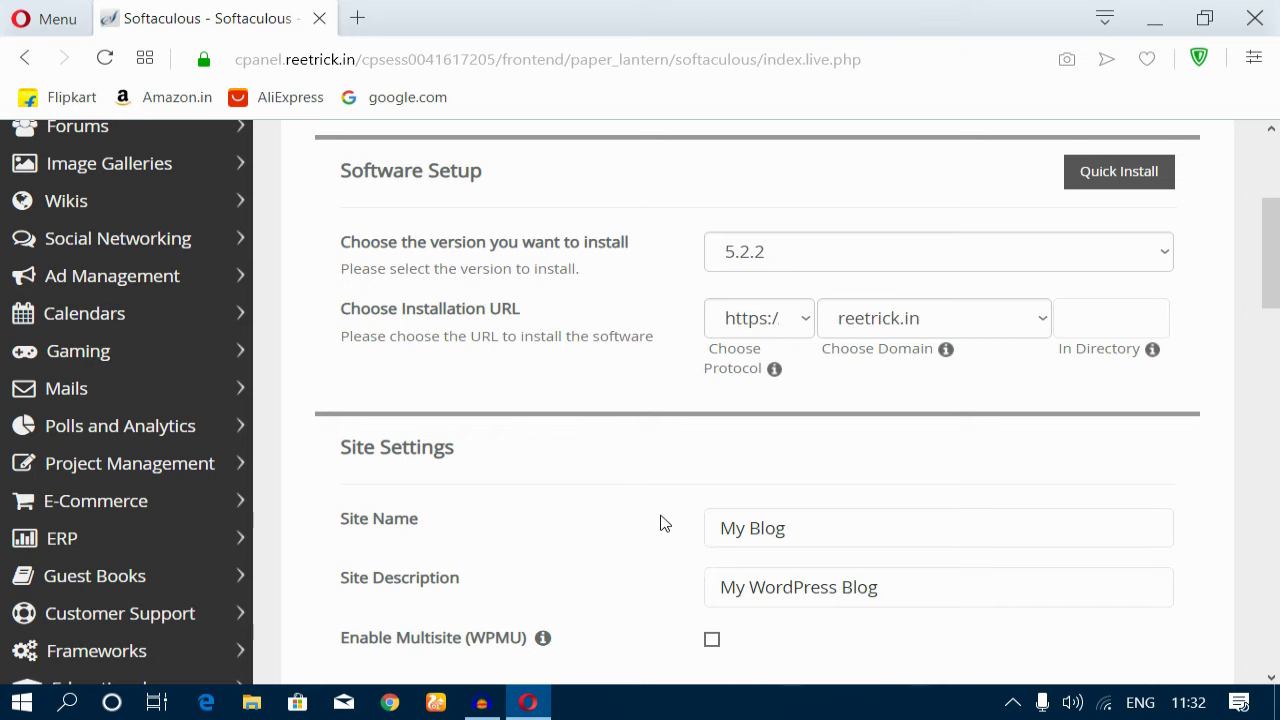
Replace the default site name 'My Blog' with ReeTrick
scroll(640, 524, "down", 2)
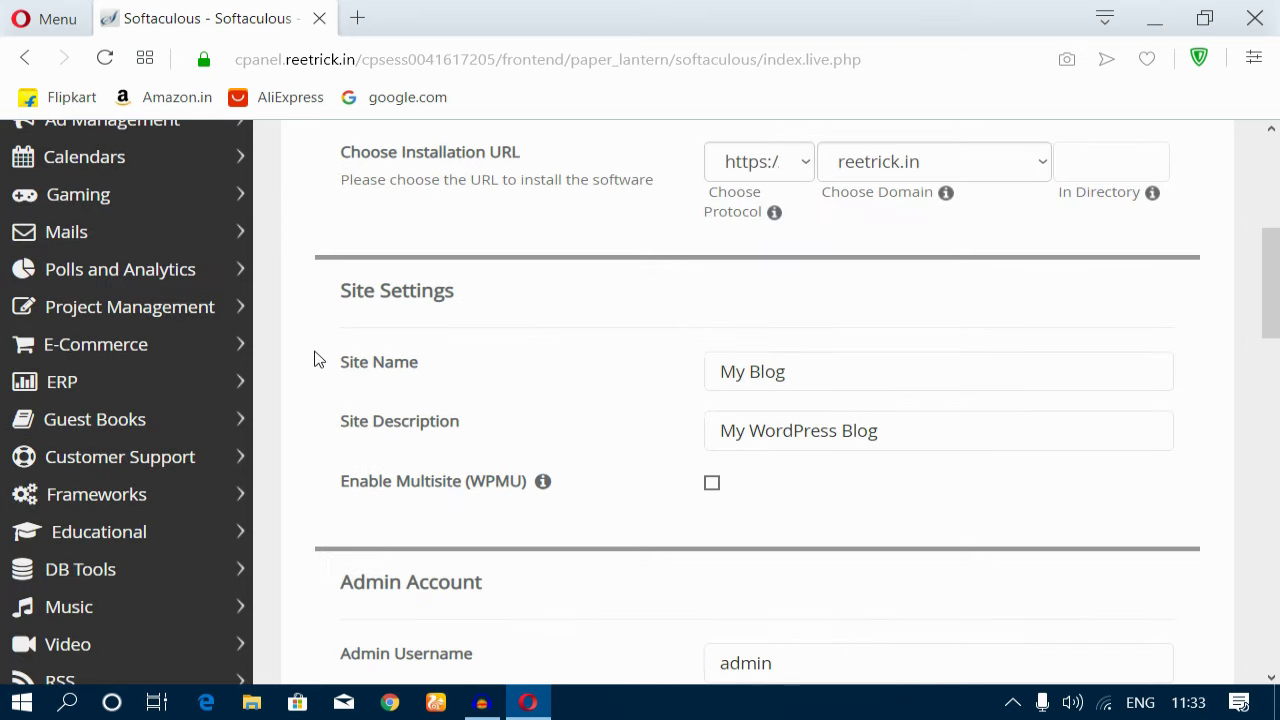
left_click_drag(831, 387, 708, 381)
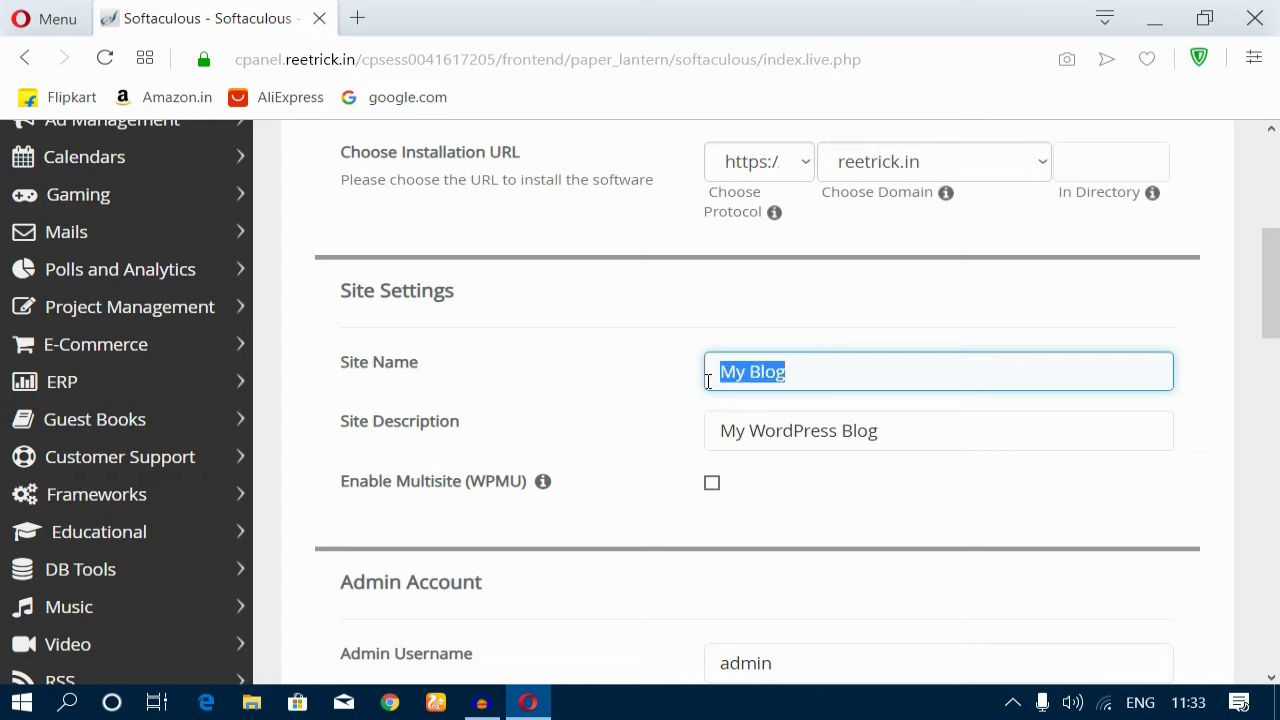
type("R")
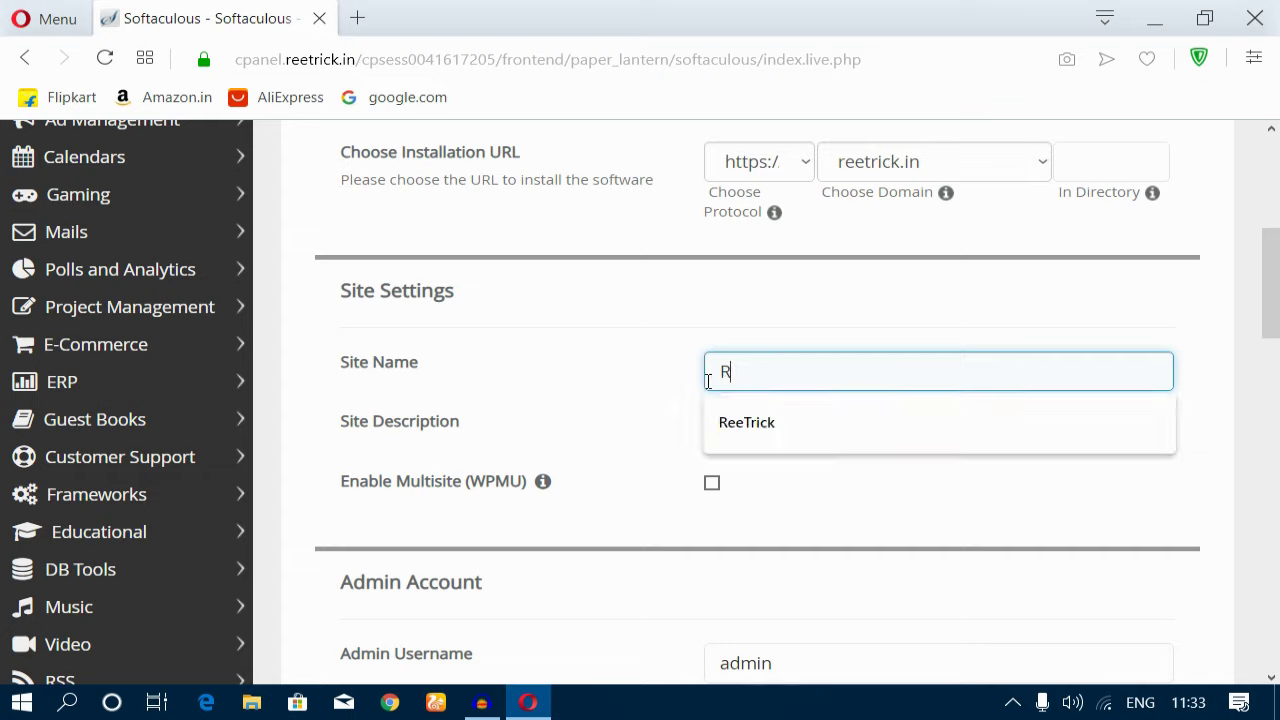
key("Down")
key("Return")
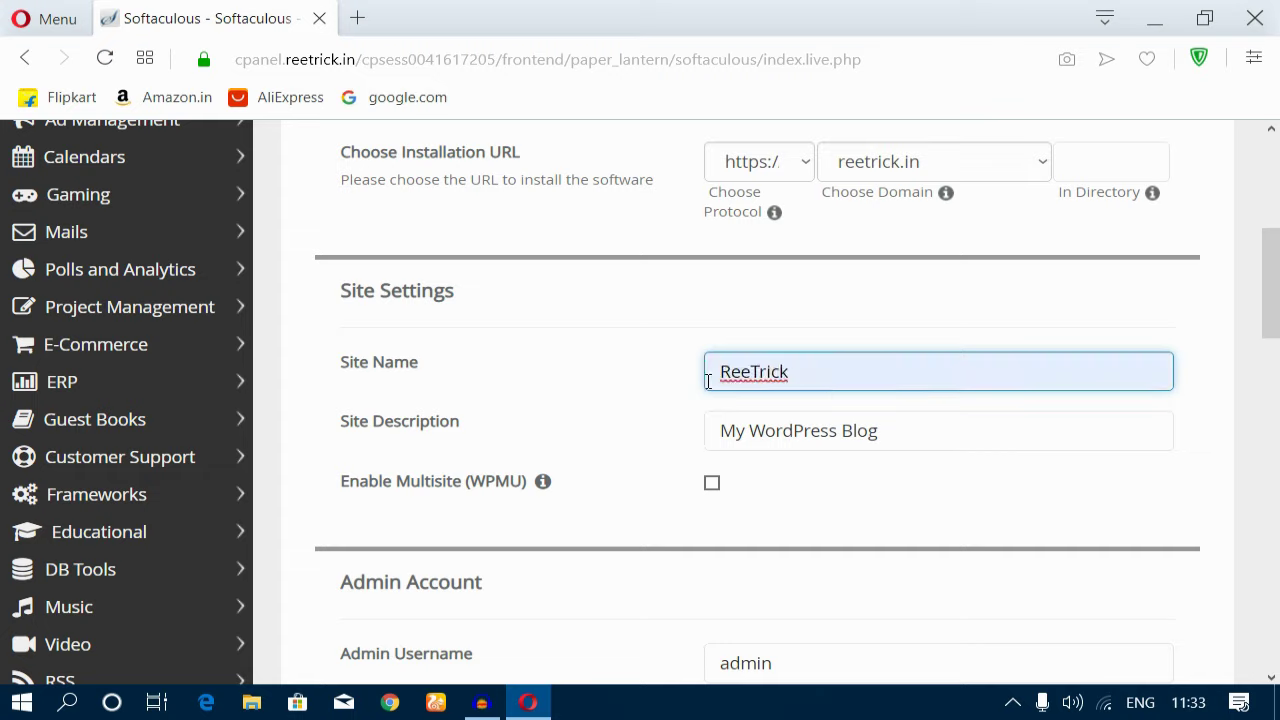
left_click(669, 405)
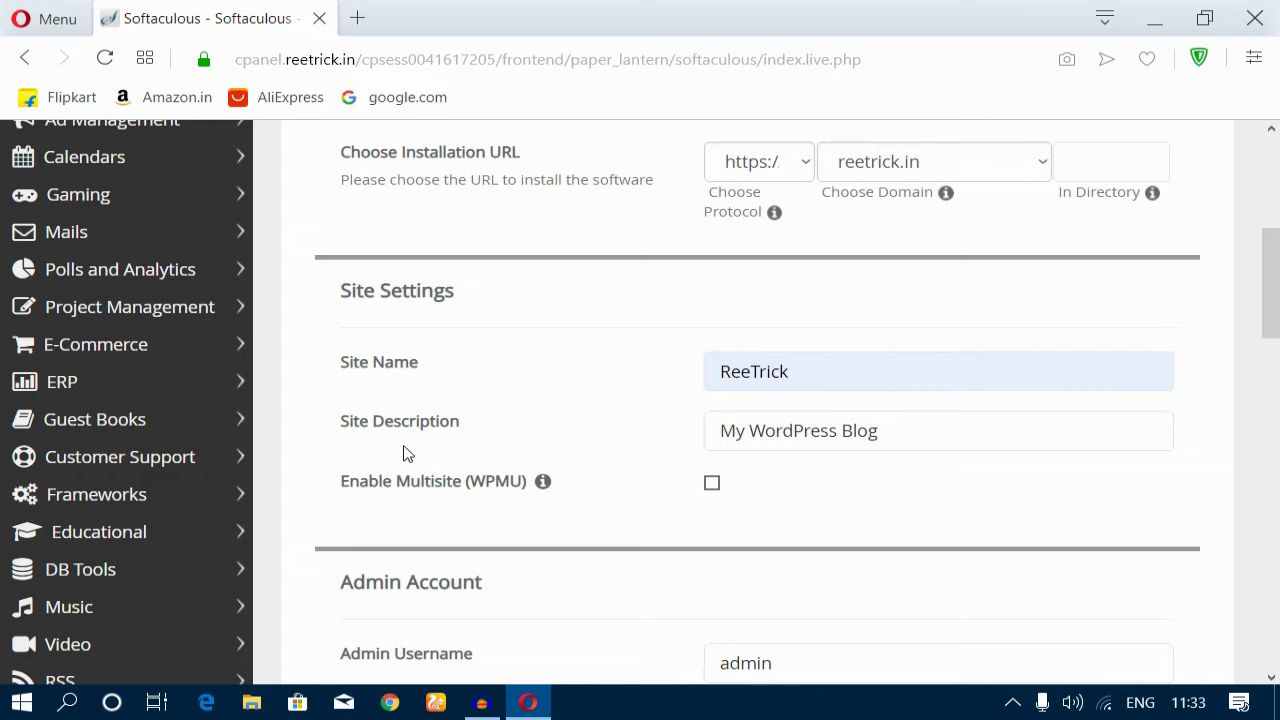
Replace the default site description with All Tech Info
left_click(748, 430)
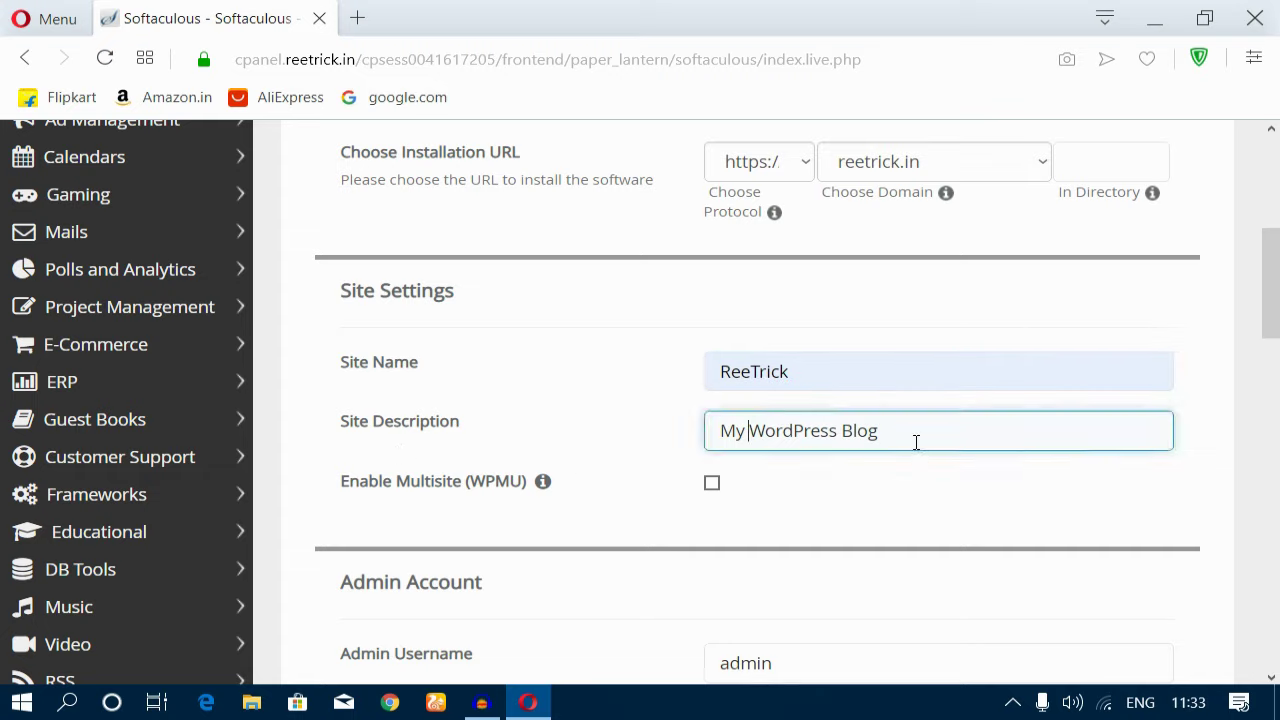
left_click_drag(916, 442, 675, 444)
key("BackSpace")
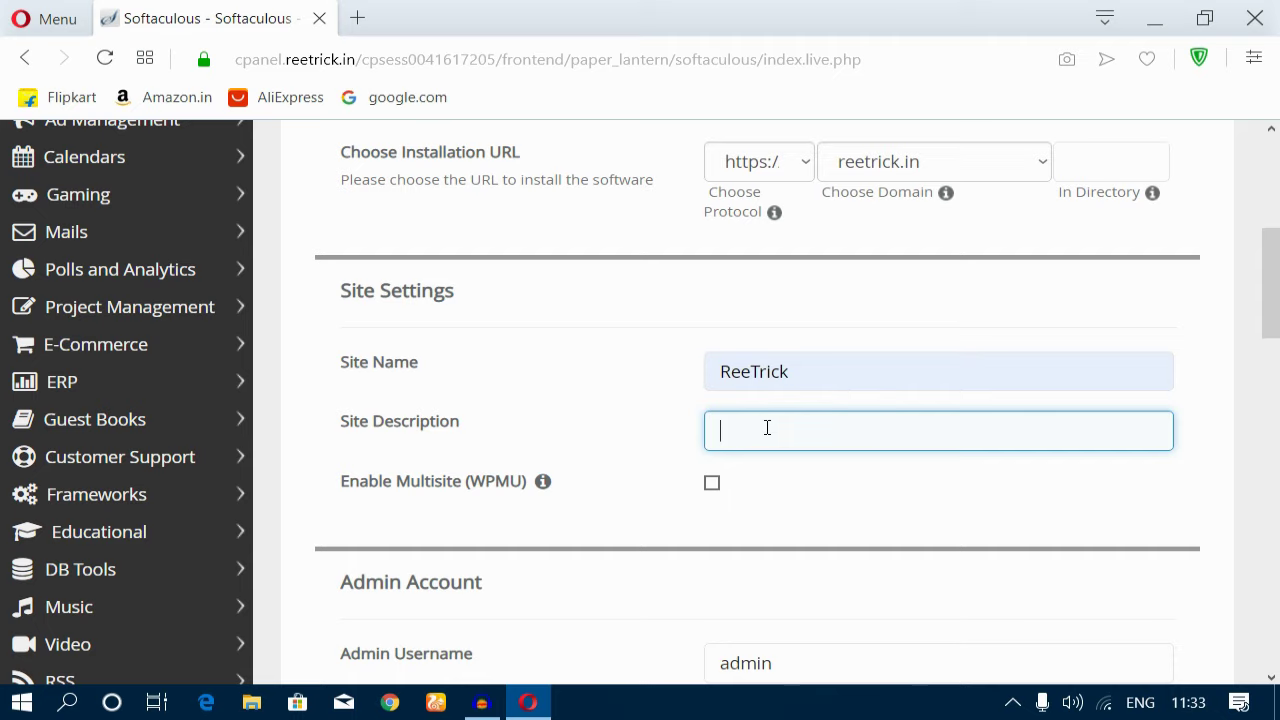
left_click(776, 477)
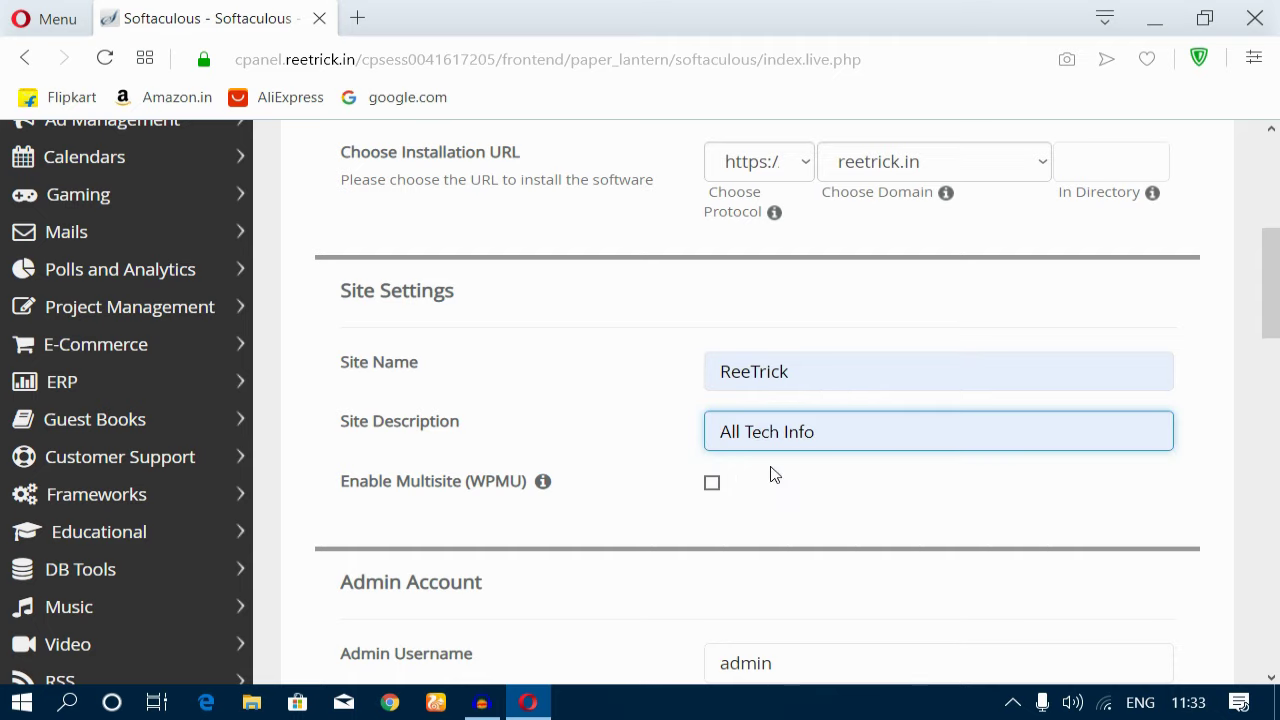
left_click(651, 374)
scroll(833, 488, "down", 3)
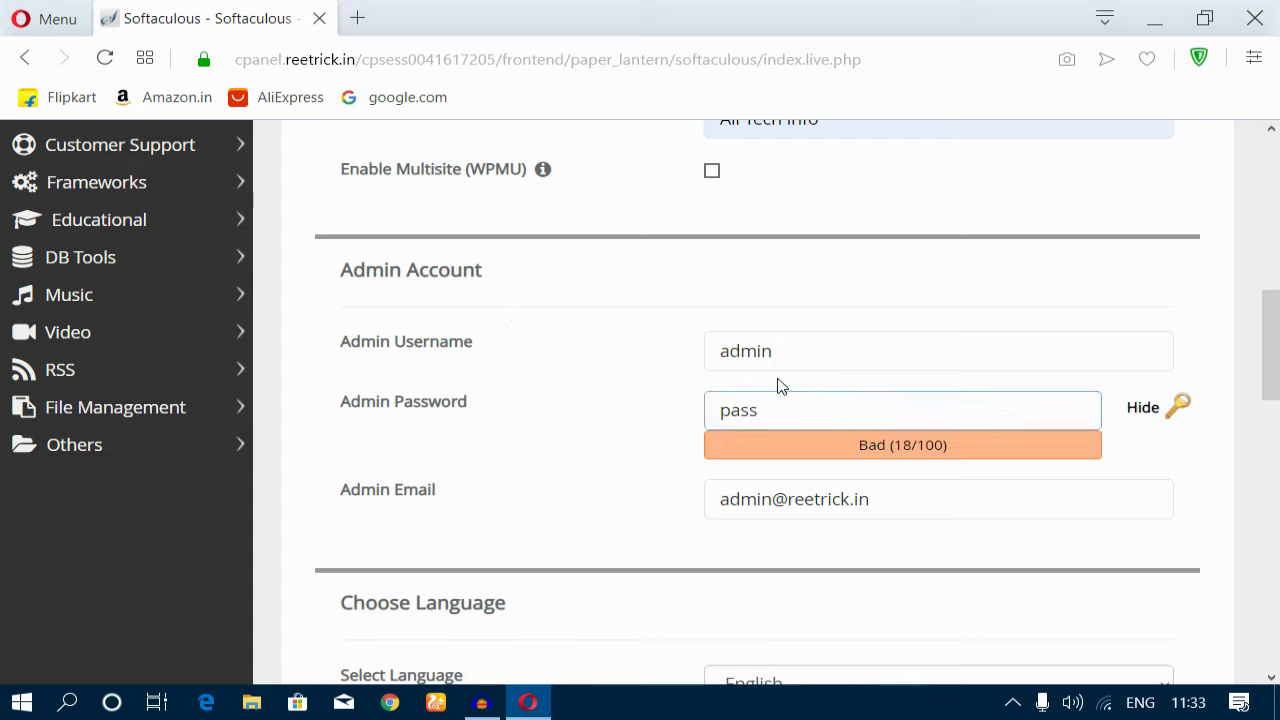
Set the admin username from the autofill suggestion and enter a strong admin password
left_click(844, 363)
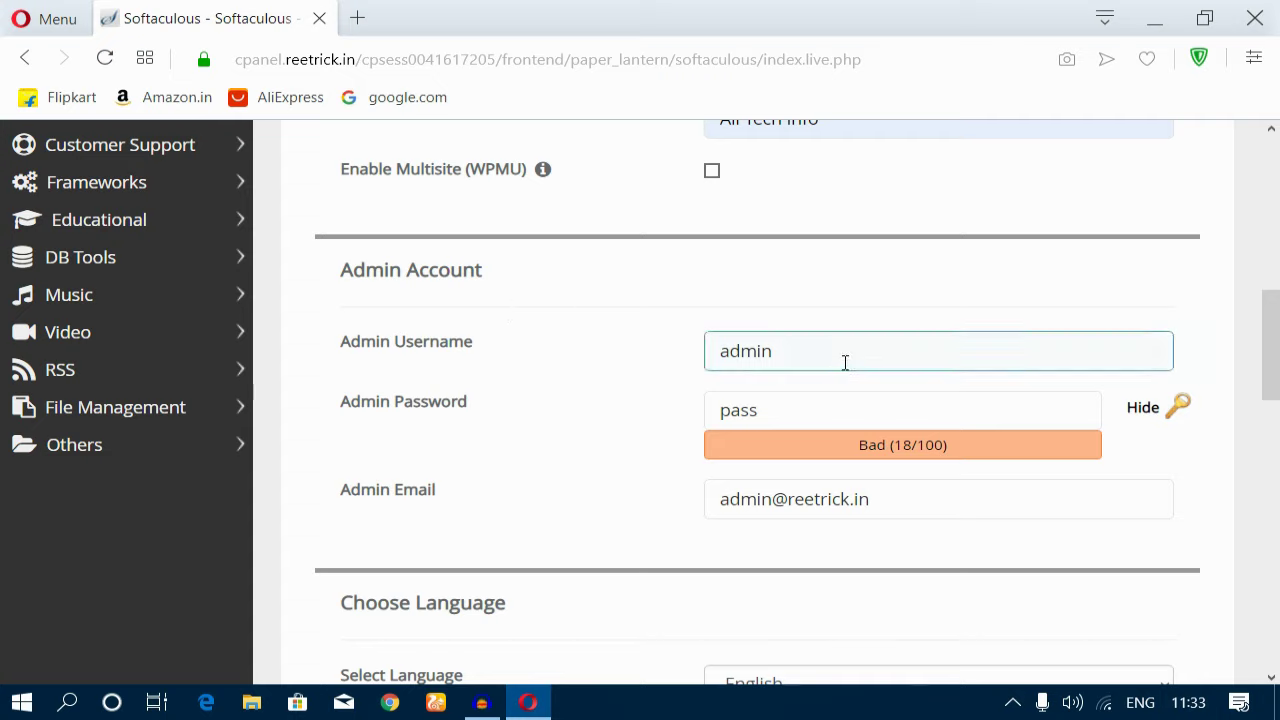
key("BackSpace")
key("BackSpace")
key("BackSpace")
key("BackSpace")
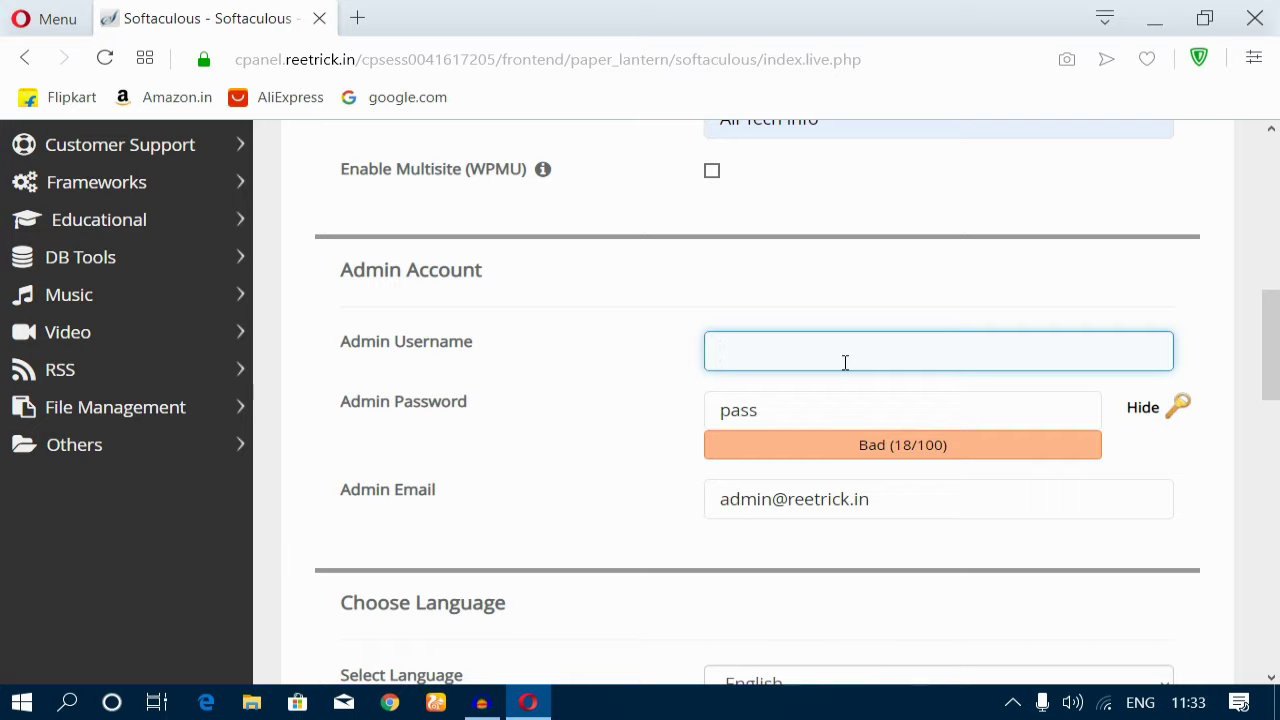
type("r")
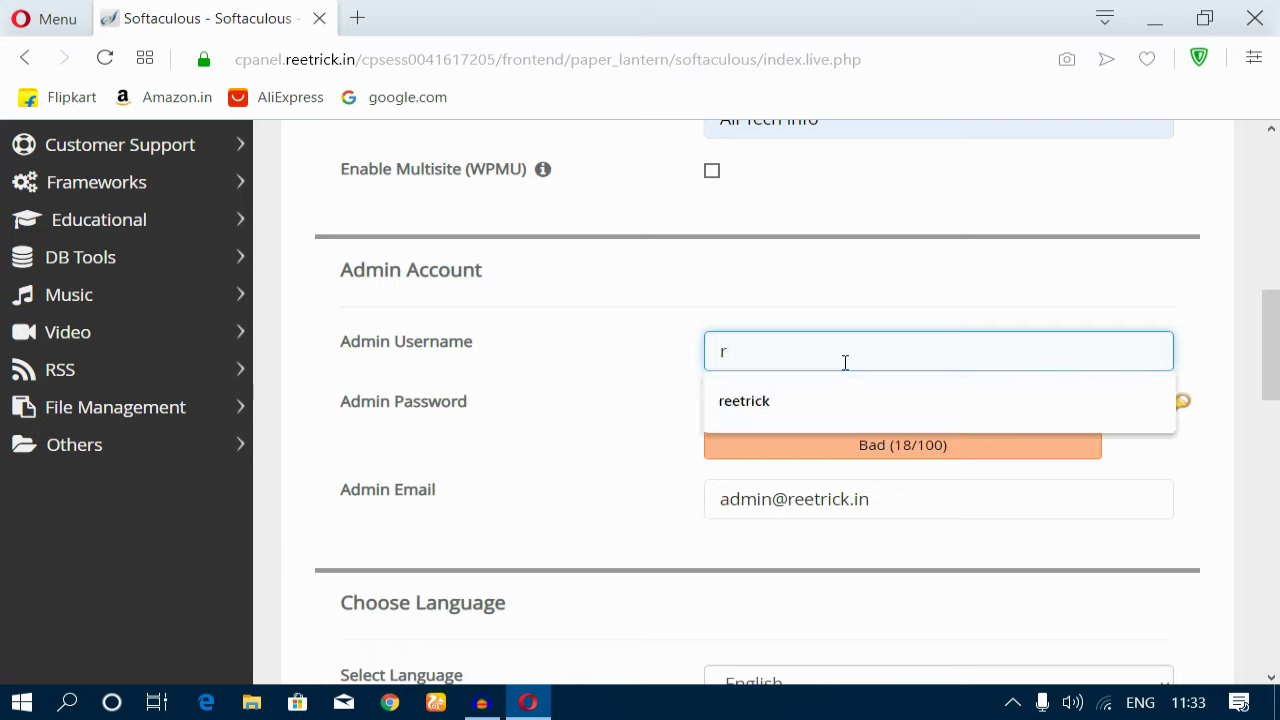
key("Down")
key("Return")
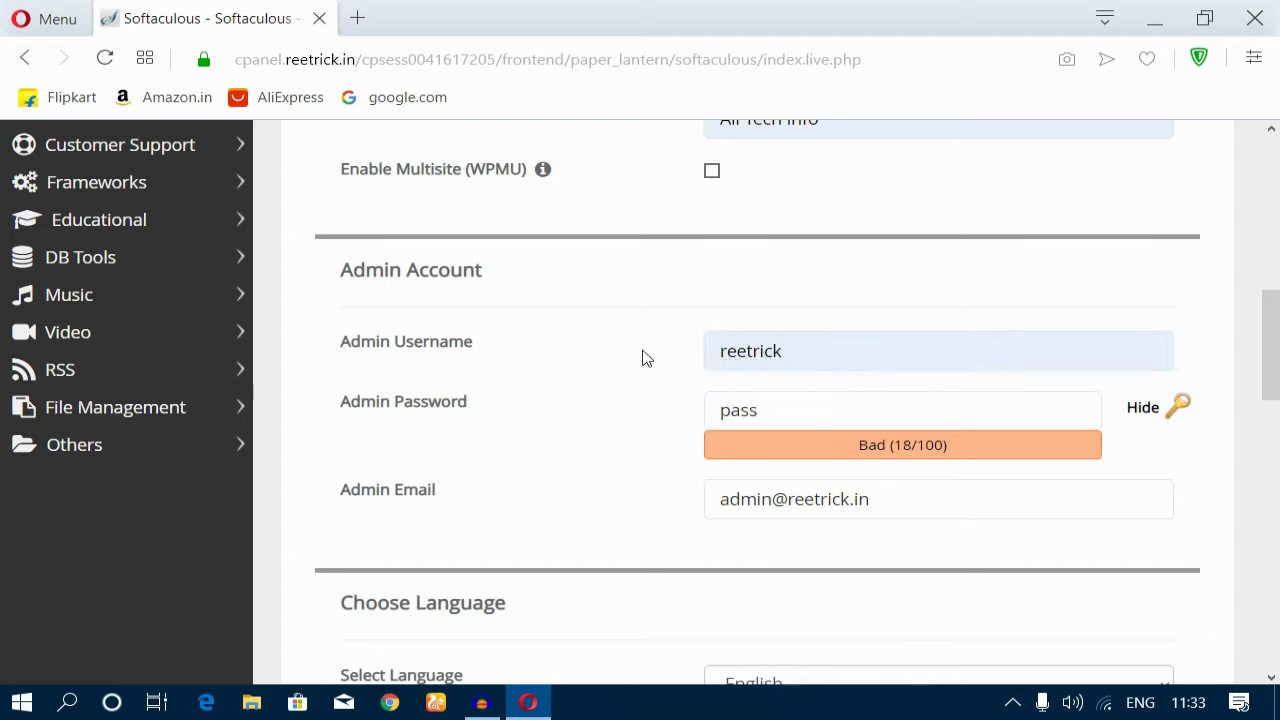
left_click(780, 408)
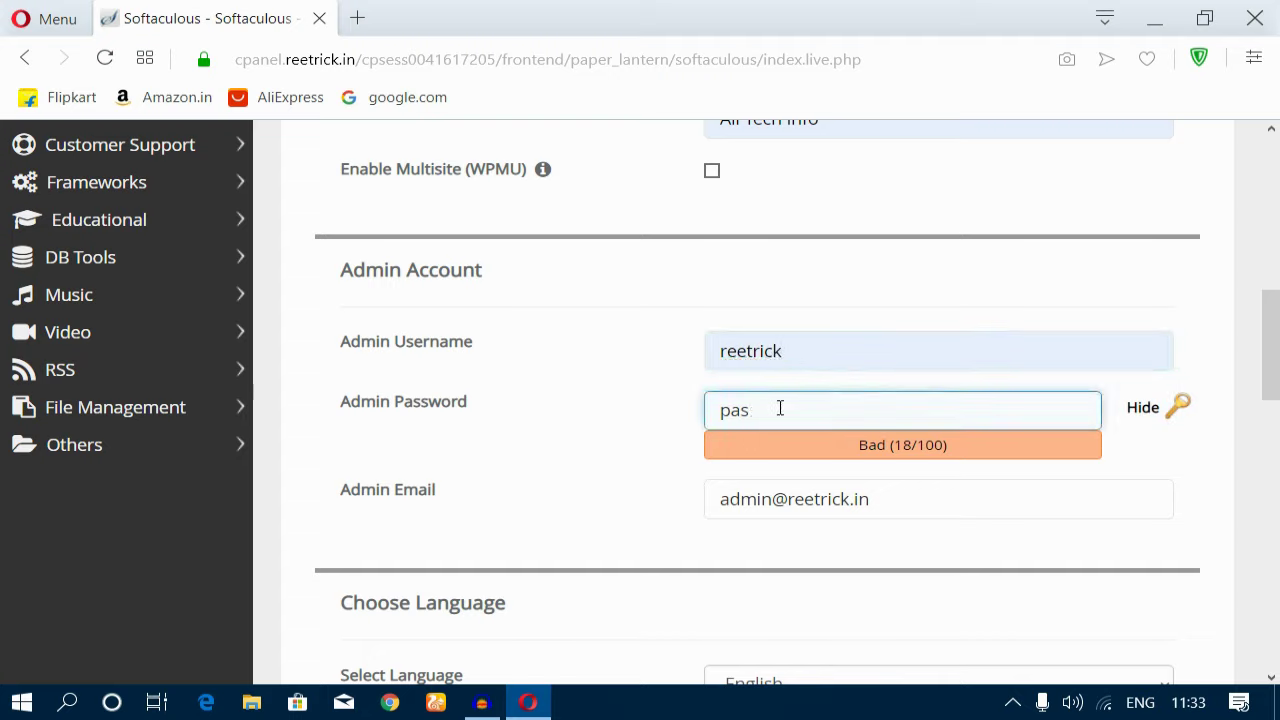
key("BackSpace")
key("BackSpace")
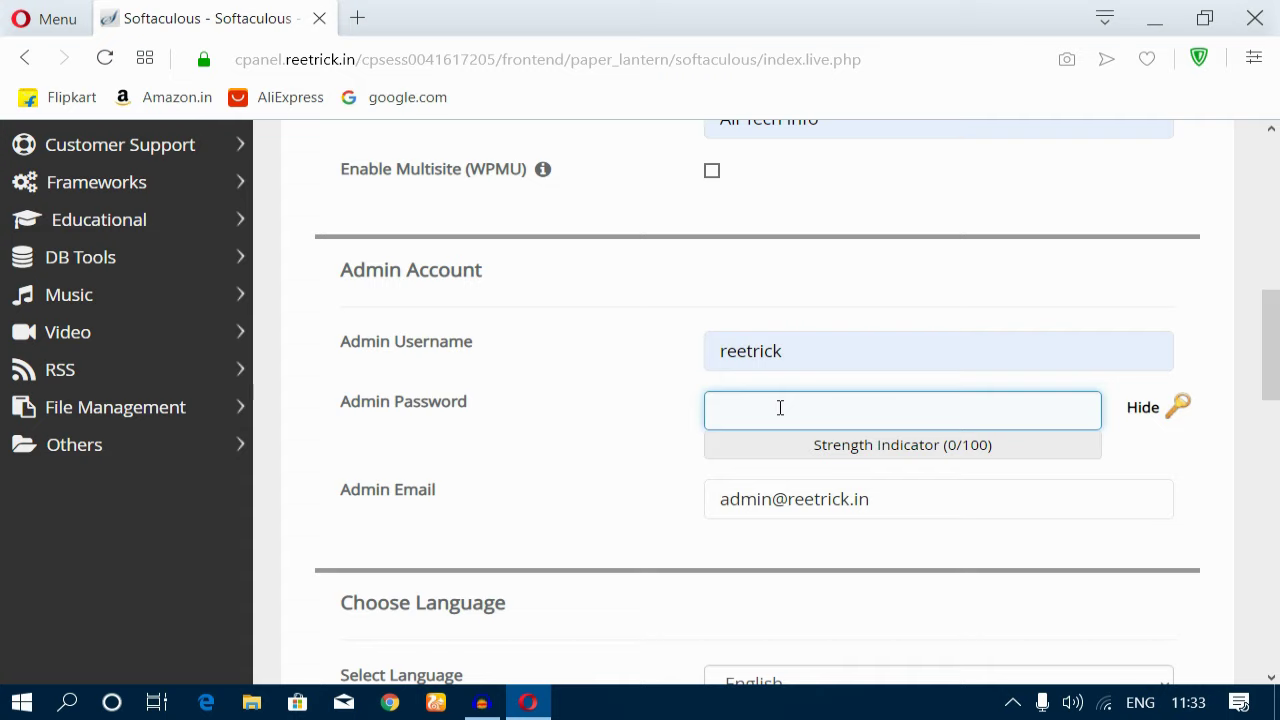
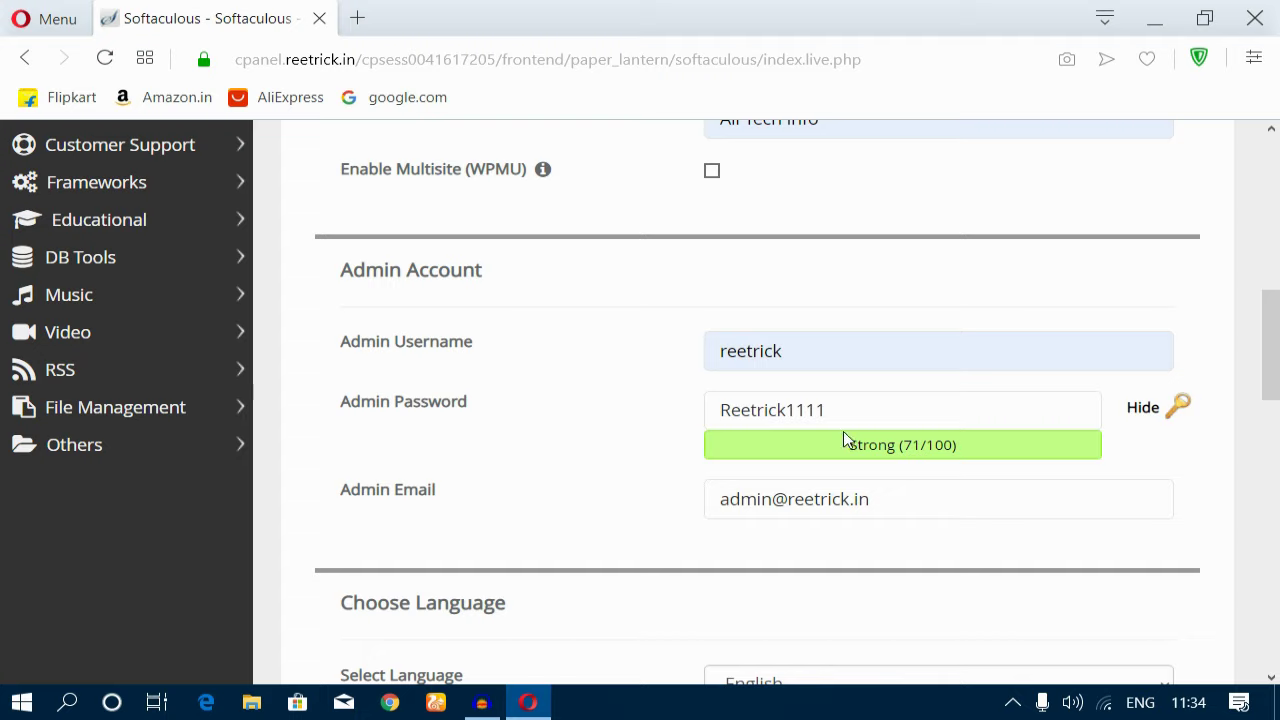
Replace the default admin e-mail with the owner's autofilled address
left_click(884, 503)
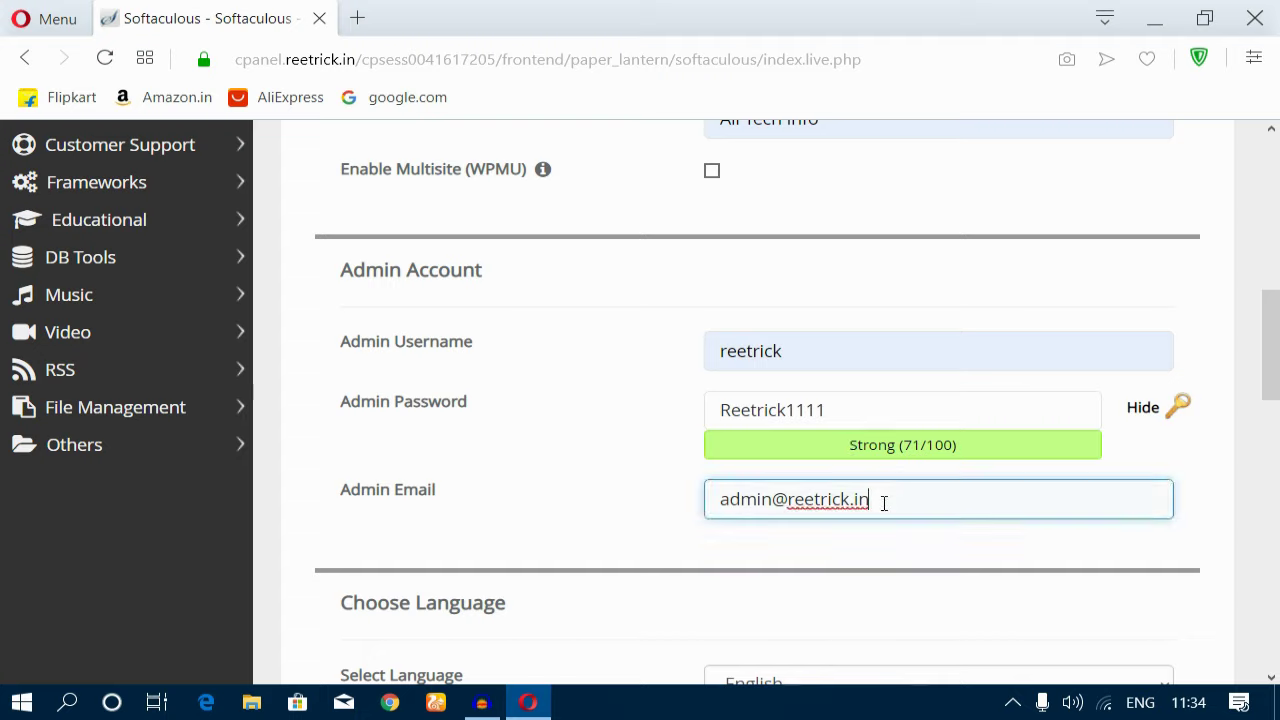
left_click_drag(884, 503, 694, 514)
key("BackSpace")
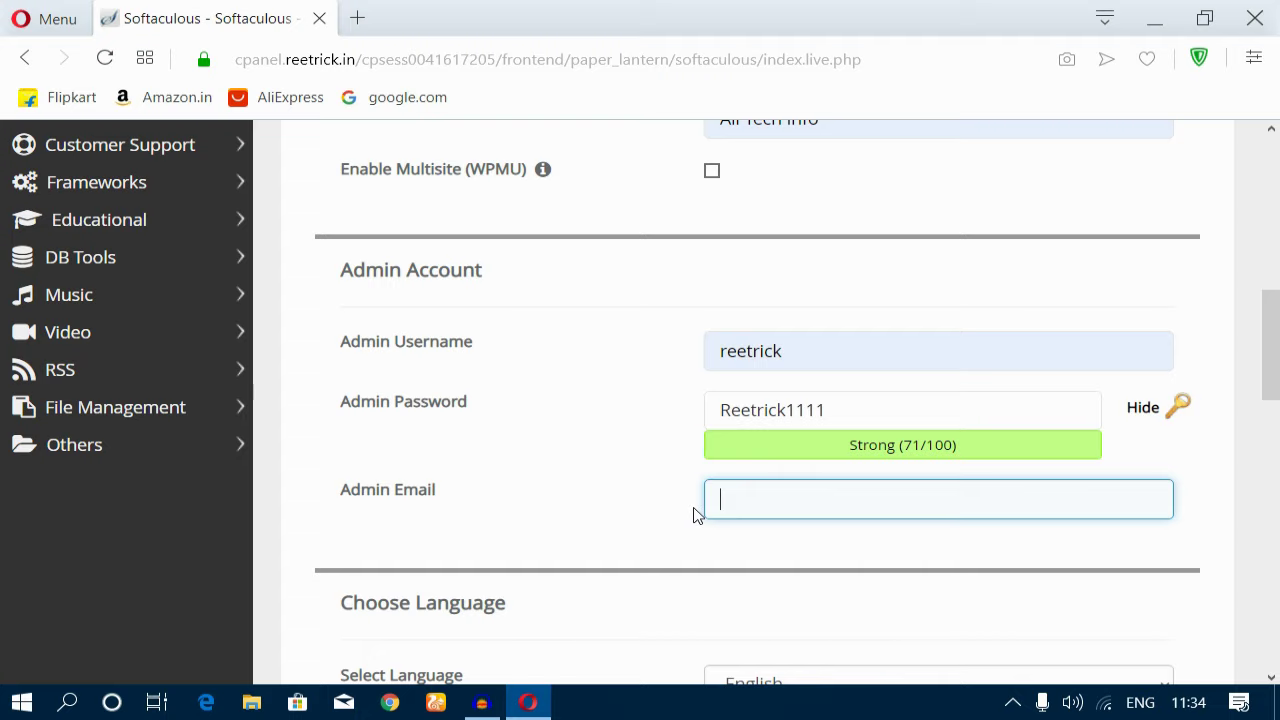
type("ree")
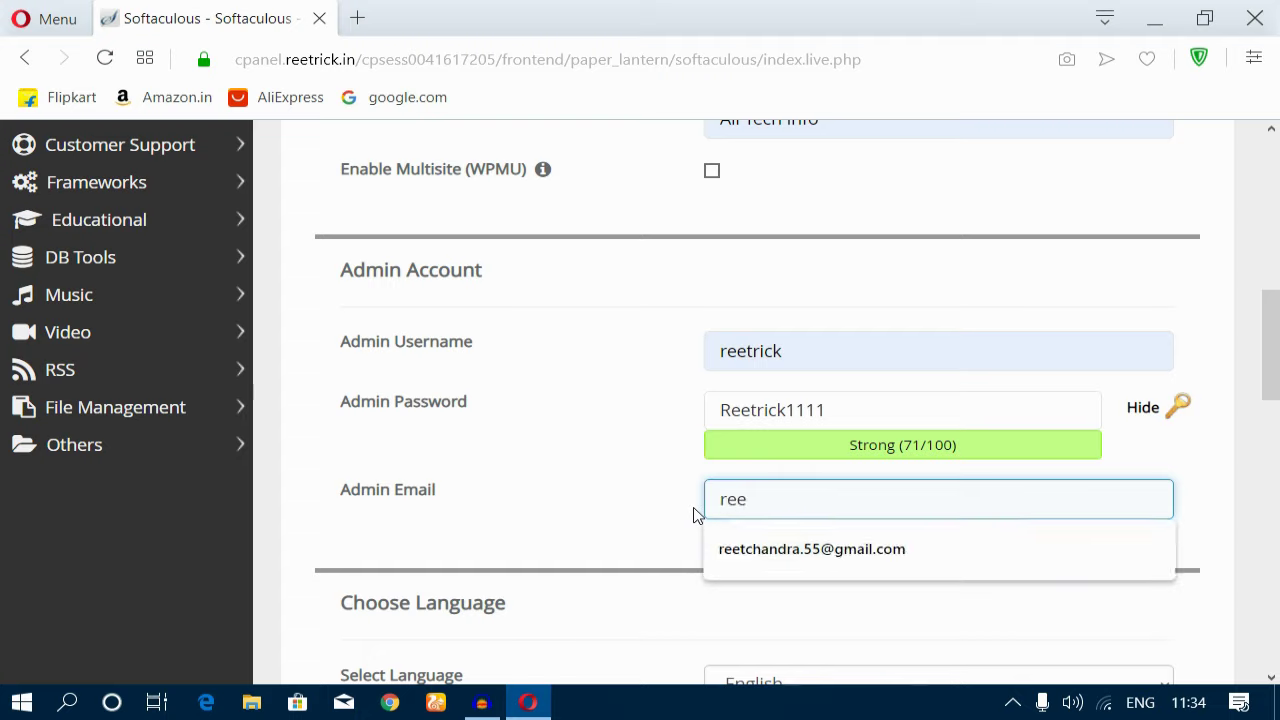
key("Down")
key("Return")
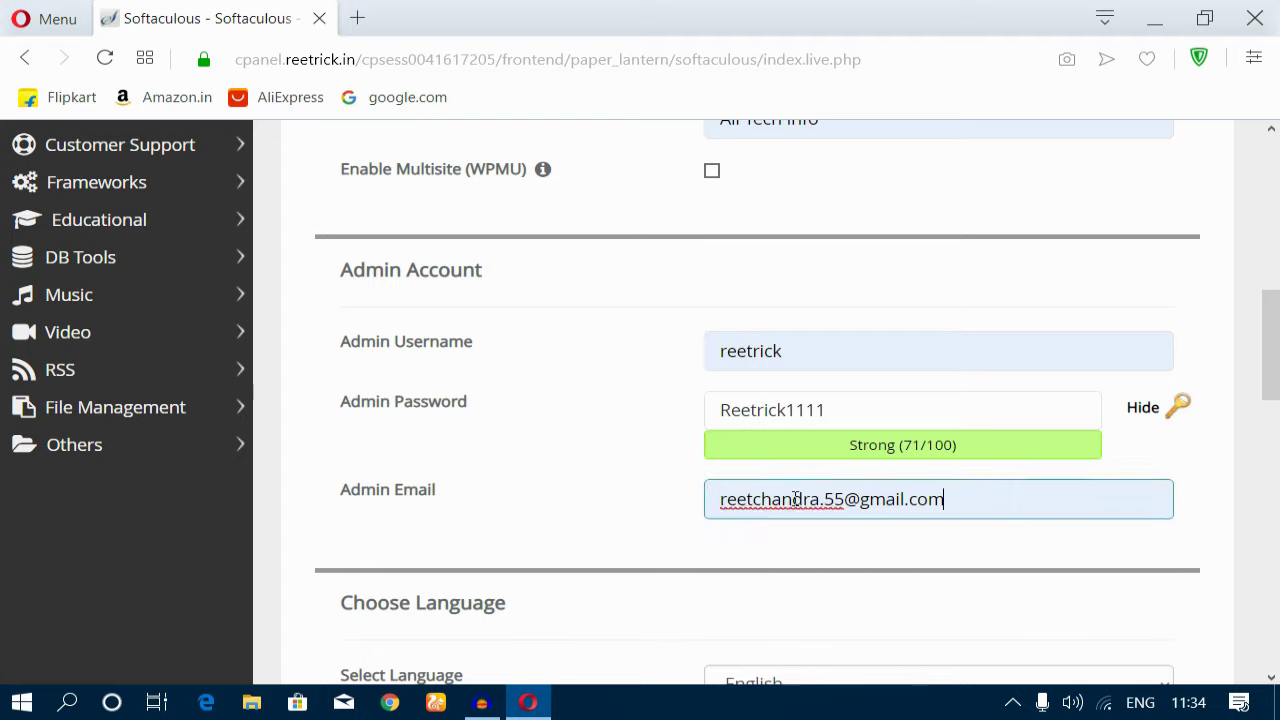
left_click_drag(795, 498, 722, 495)
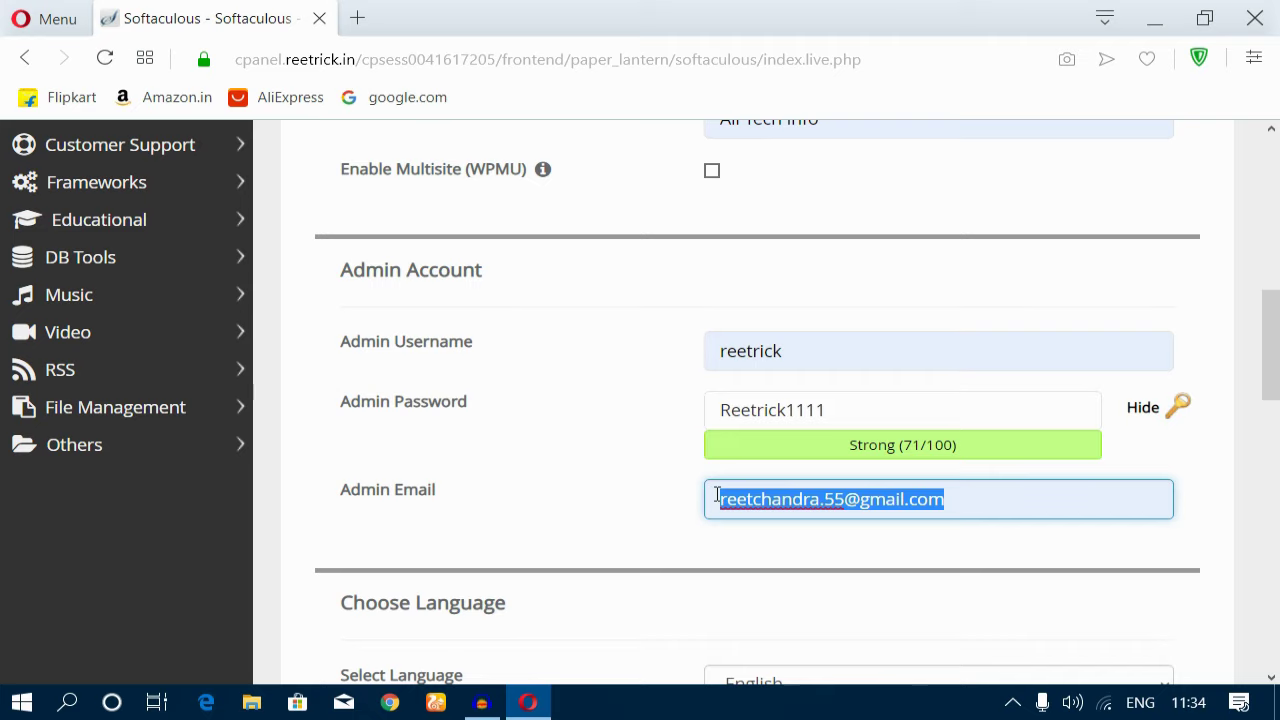
left_click(686, 512)
scroll(760, 529, "down", 2)
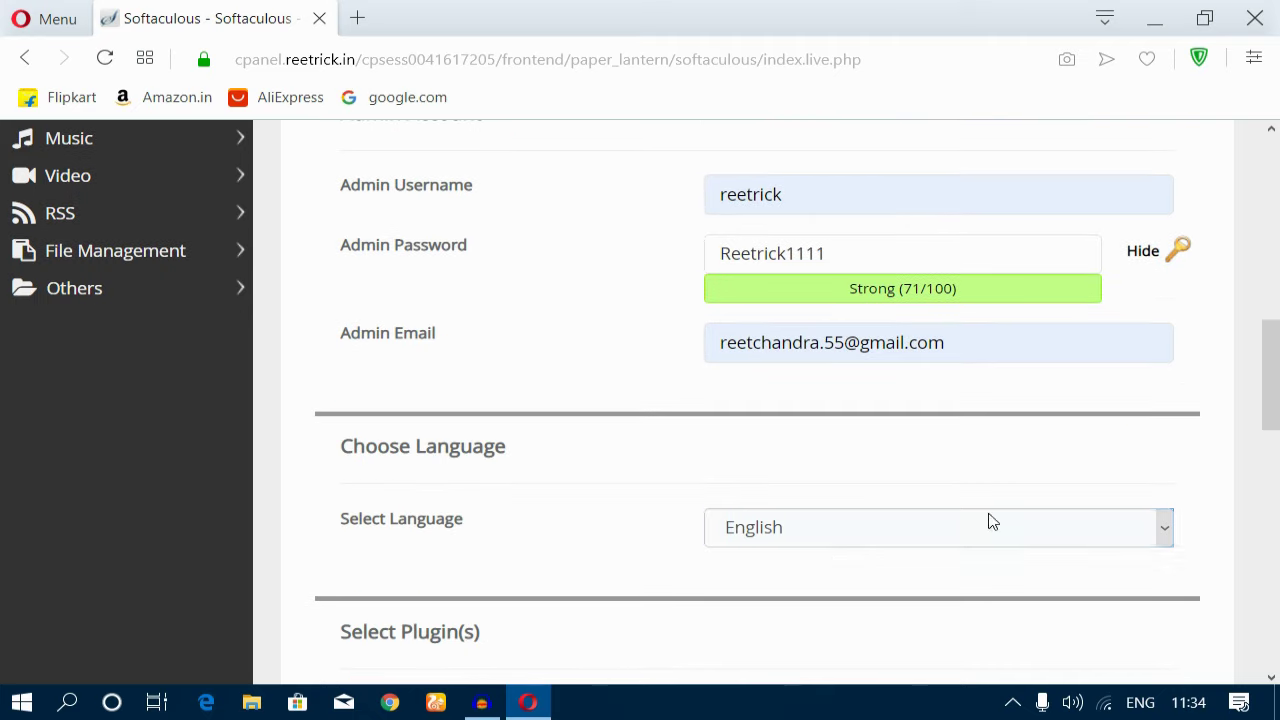
scroll(992, 648, "down", 6)
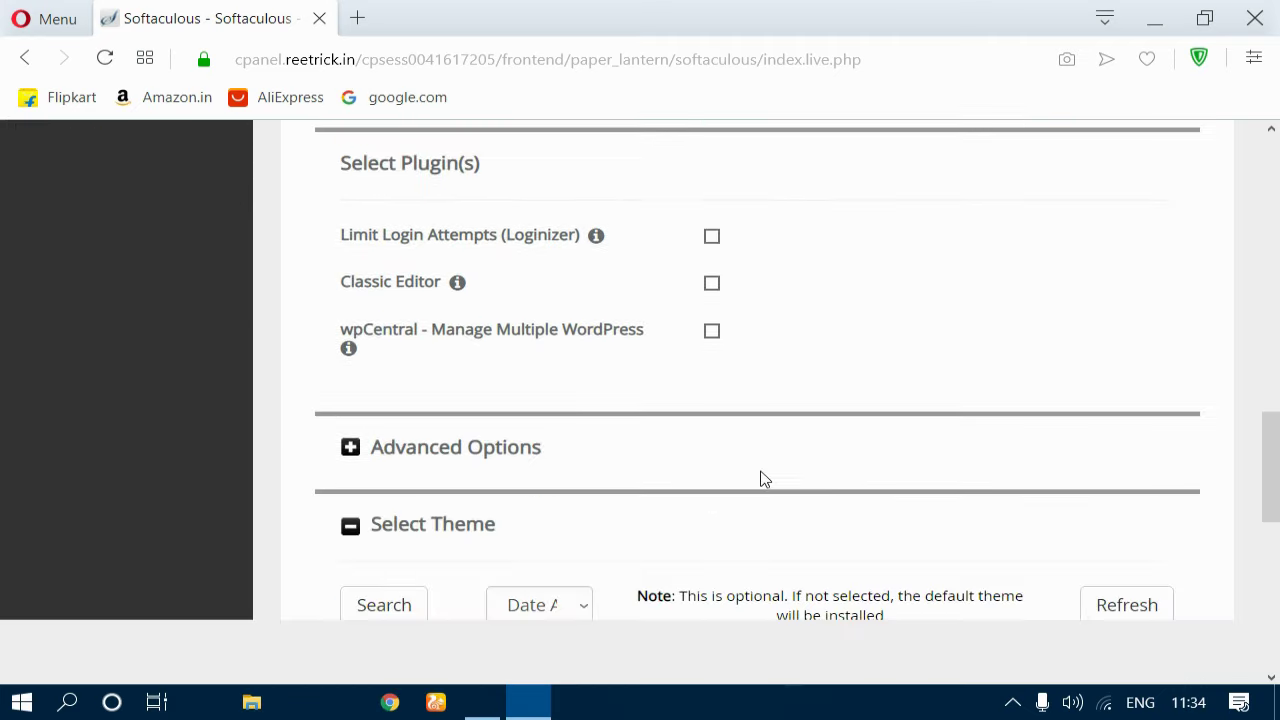
scroll(707, 465, "down", 2)
scroll(894, 403, "down", 2)
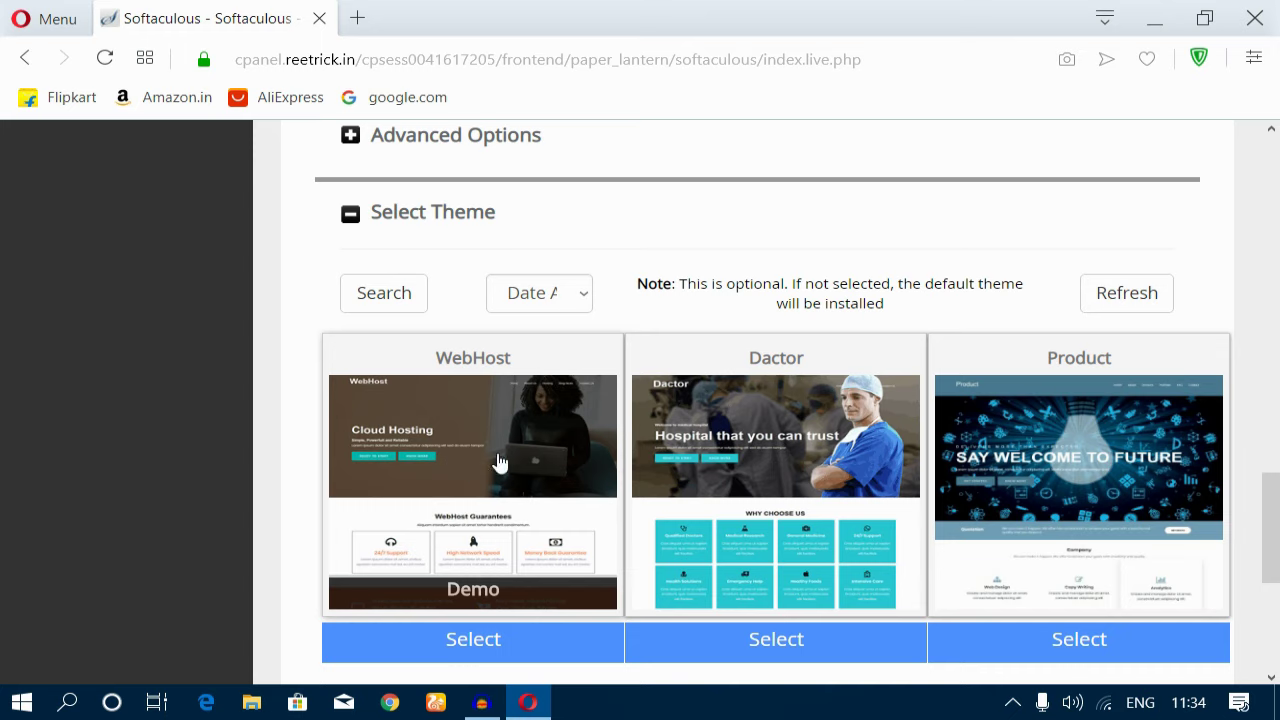
Sort the theme list by Downloaded and refresh it to show Poseidon, Writee and Write
scroll(855, 438, "down", 2)
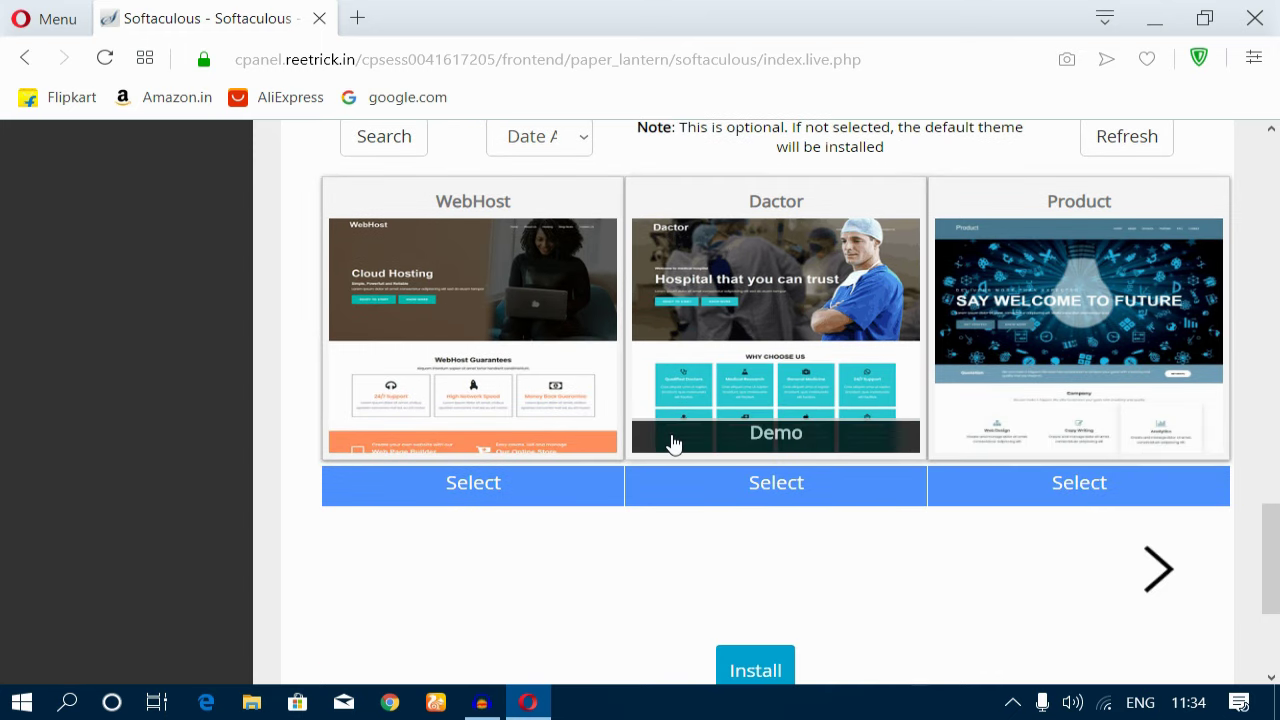
scroll(671, 443, "up", 2)
left_click(537, 295)
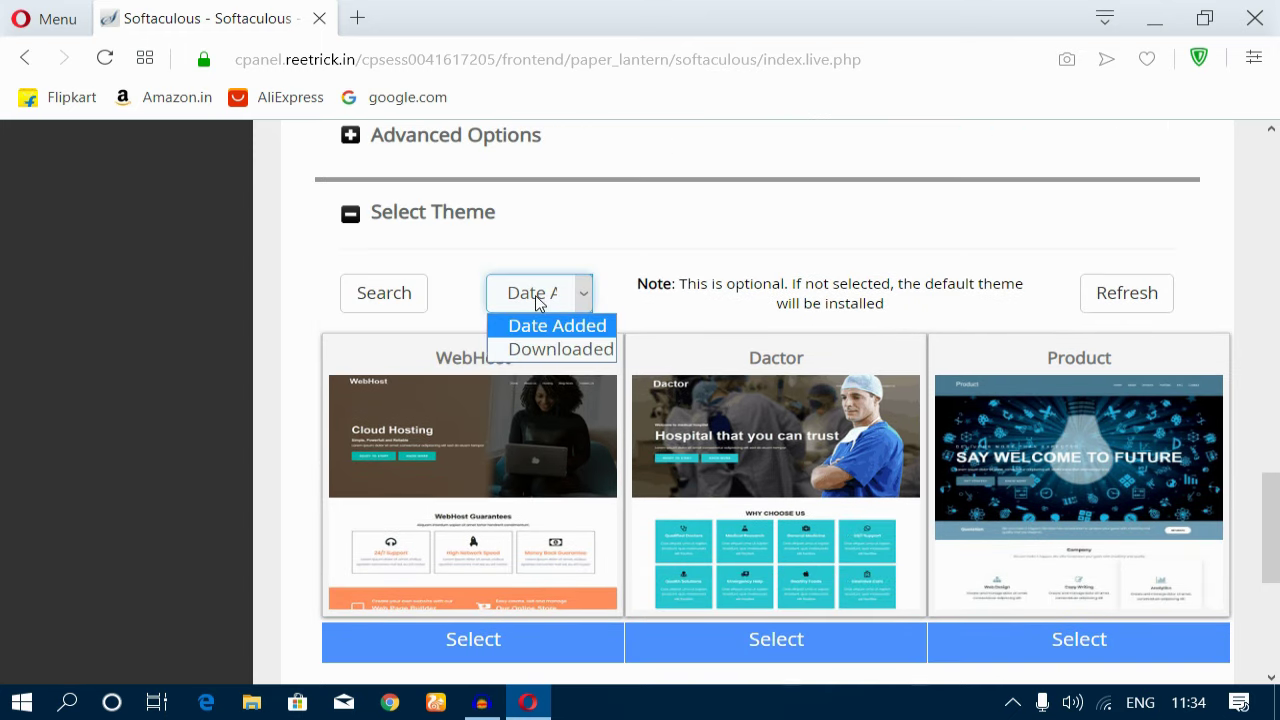
left_click(533, 347)
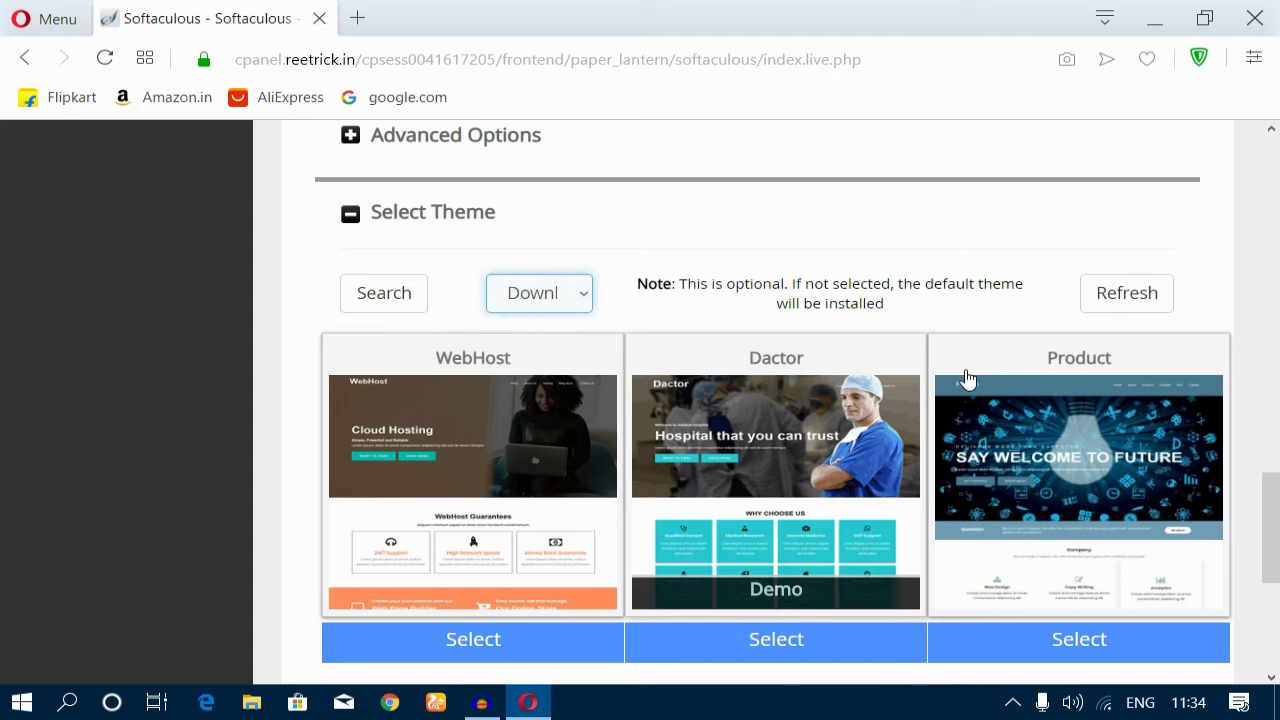
left_click(1134, 290)
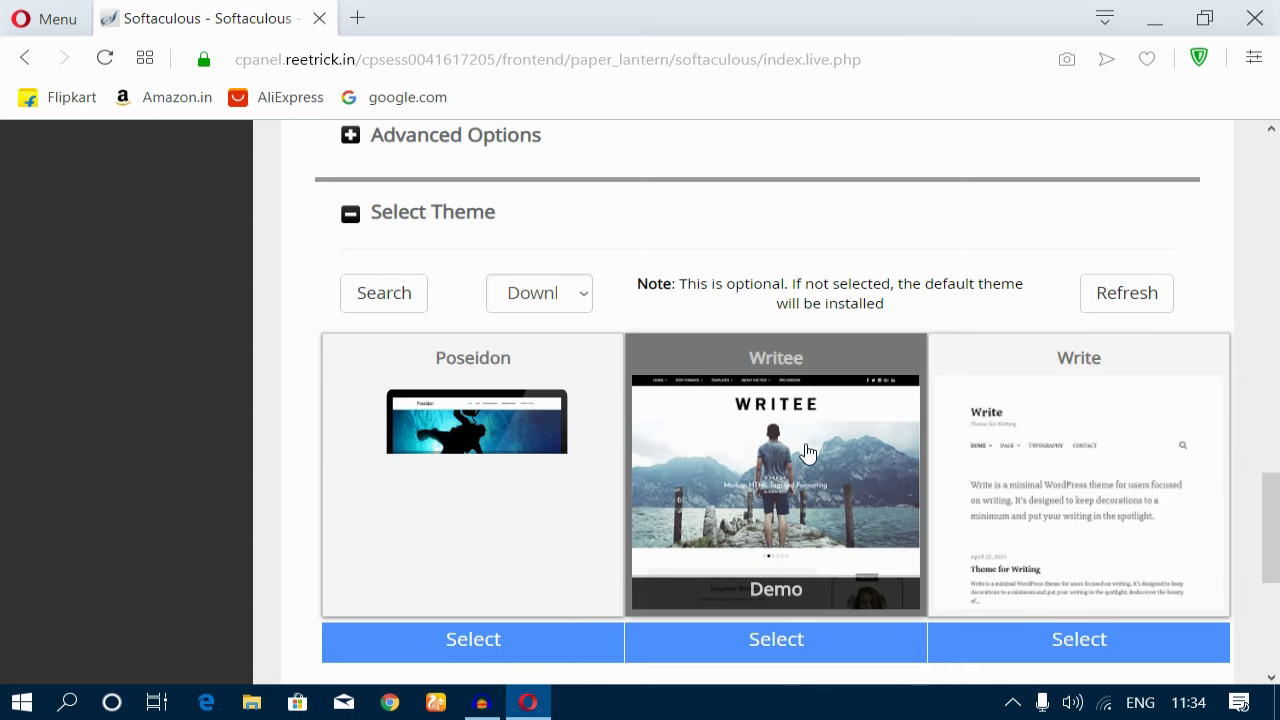
scroll(808, 453, "down", 3)
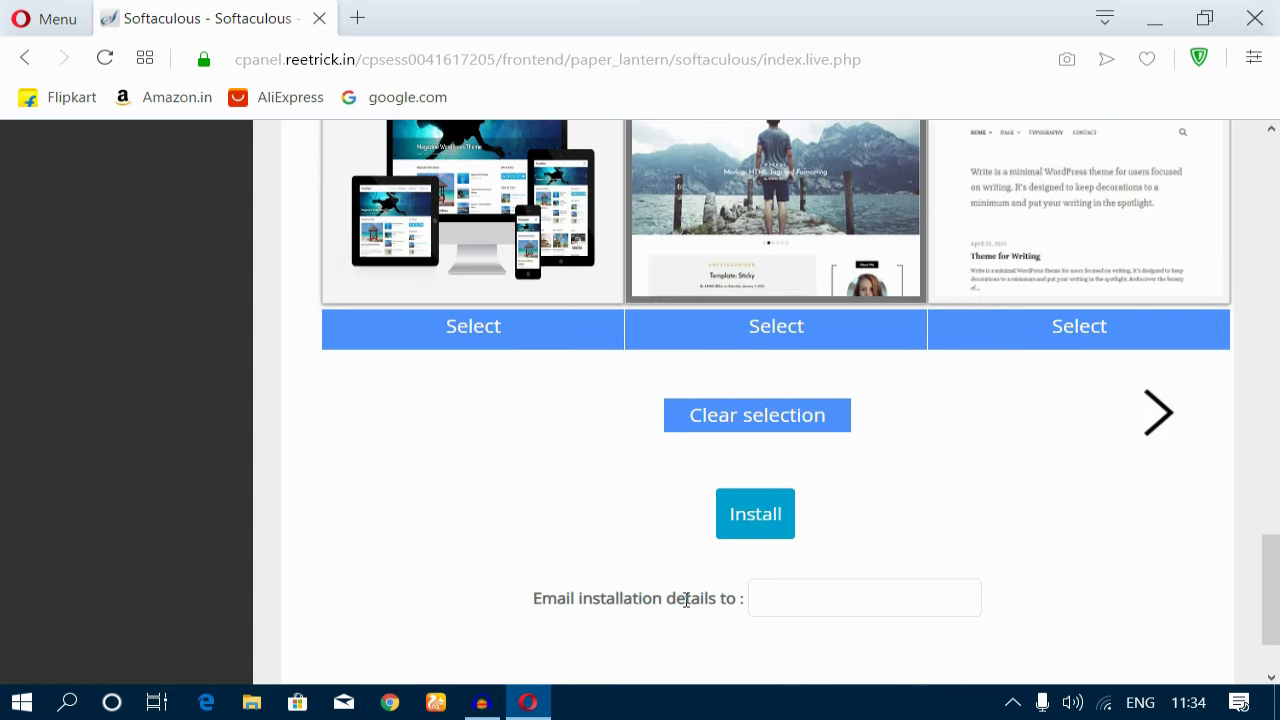
Fill 'Email installation details to' with the owner's autofilled e-mail address
left_click(805, 606)
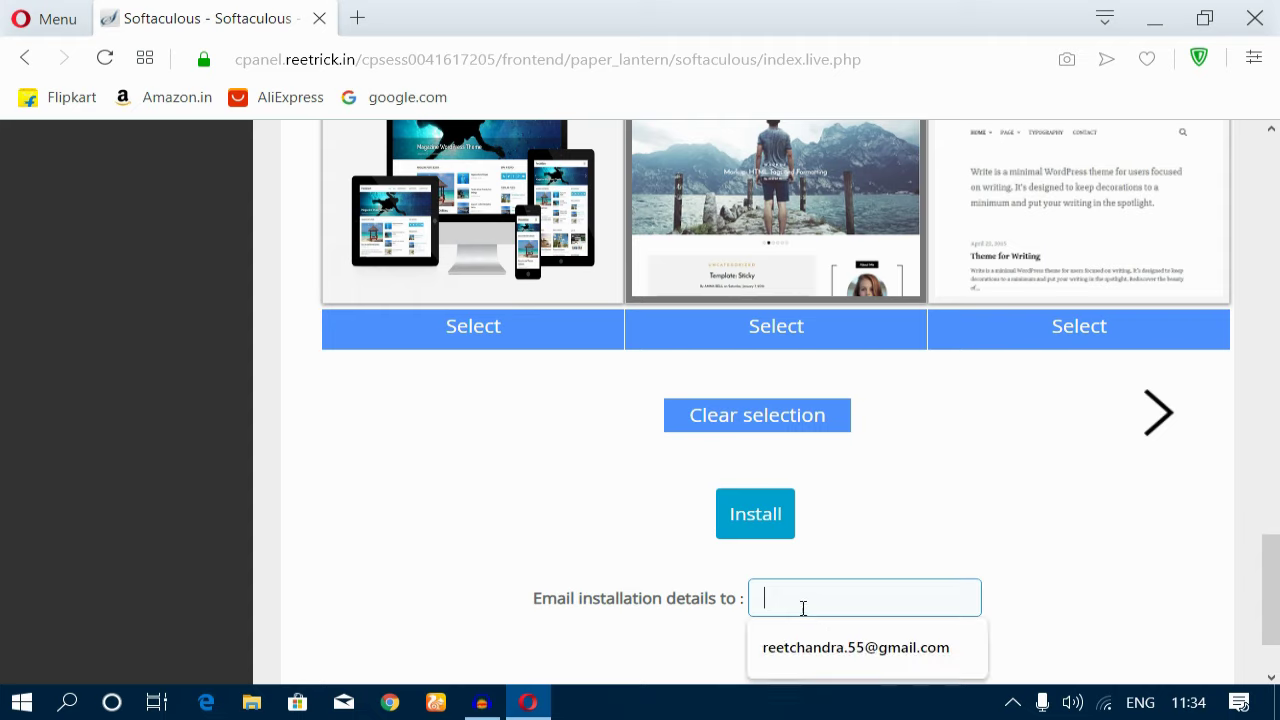
key("Down")
key("Return")
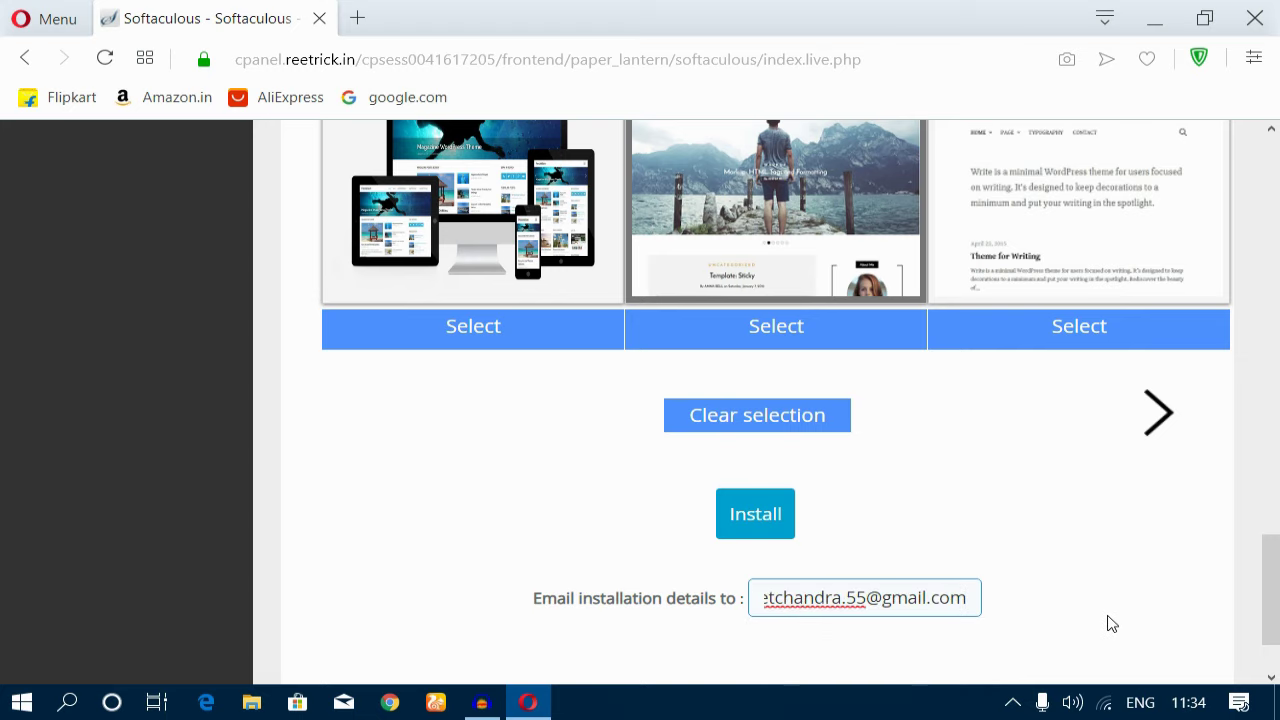
left_click(1074, 614)
Review the completed form and launch the WordPress installation
scroll(1074, 614, "up", 10)
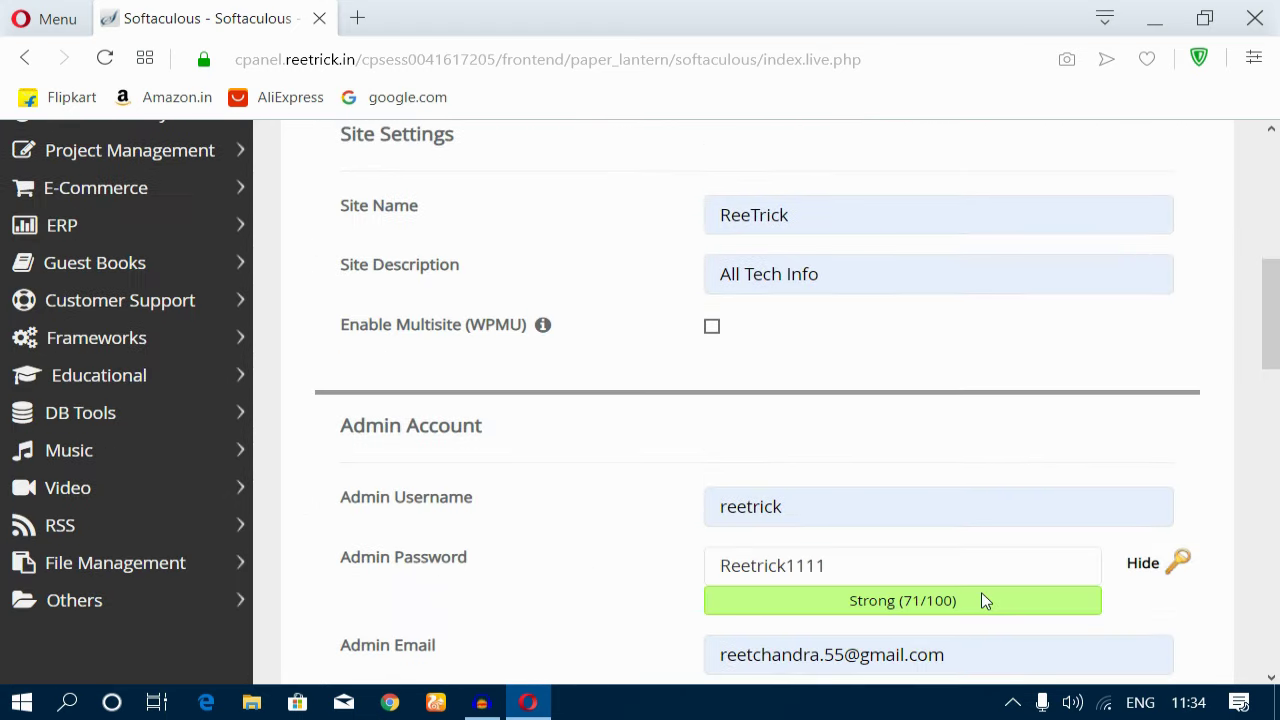
scroll(981, 592, "down", 10)
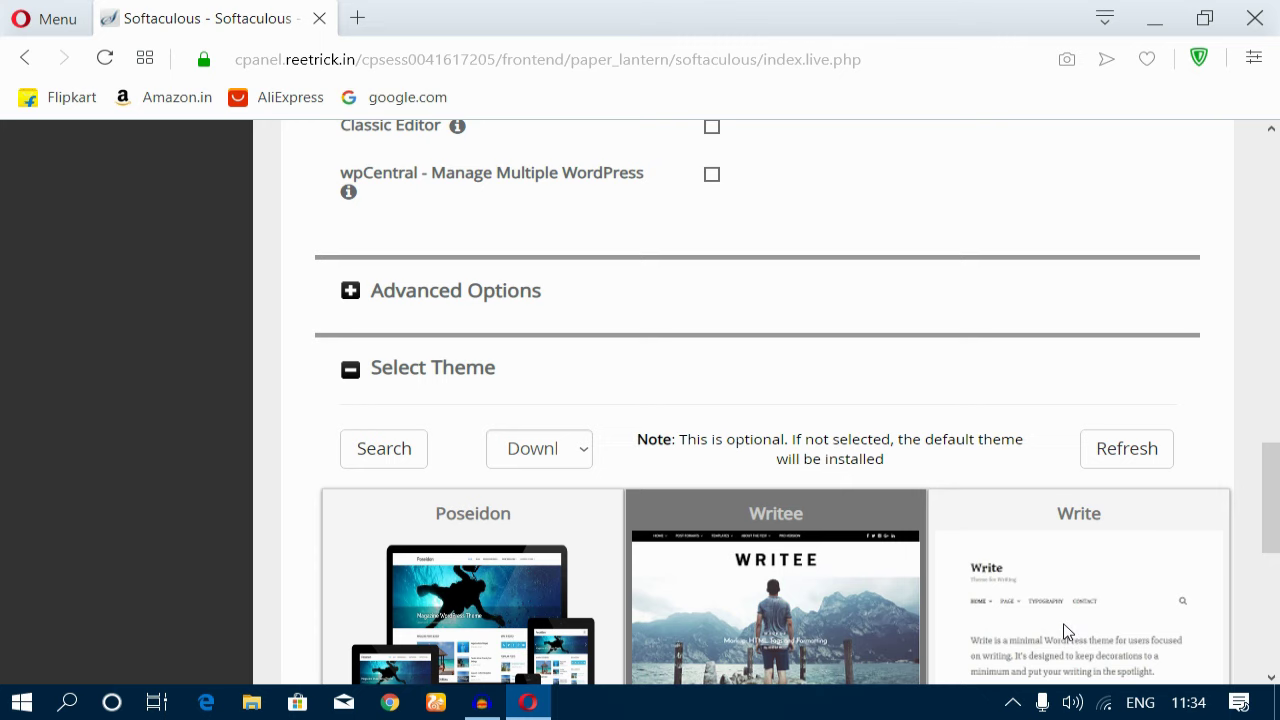
scroll(1066, 630, "down", 2)
scroll(931, 643, "down", 2)
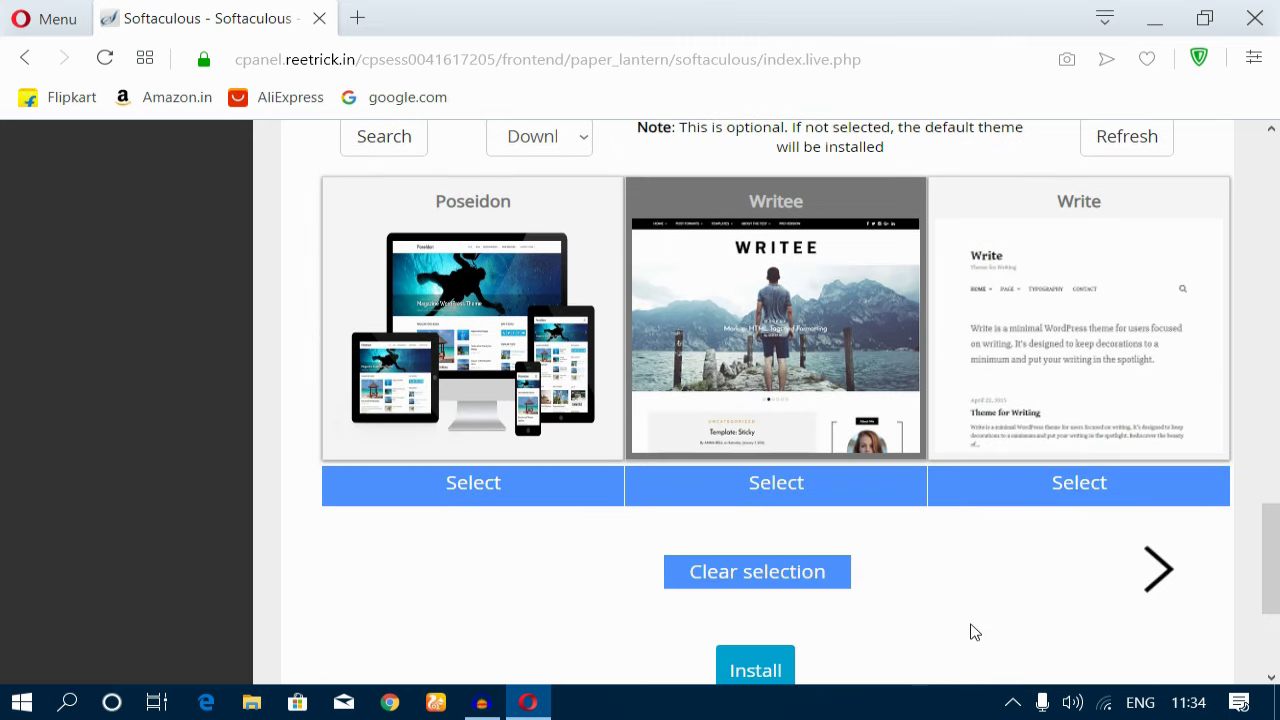
scroll(966, 631, "down", 2)
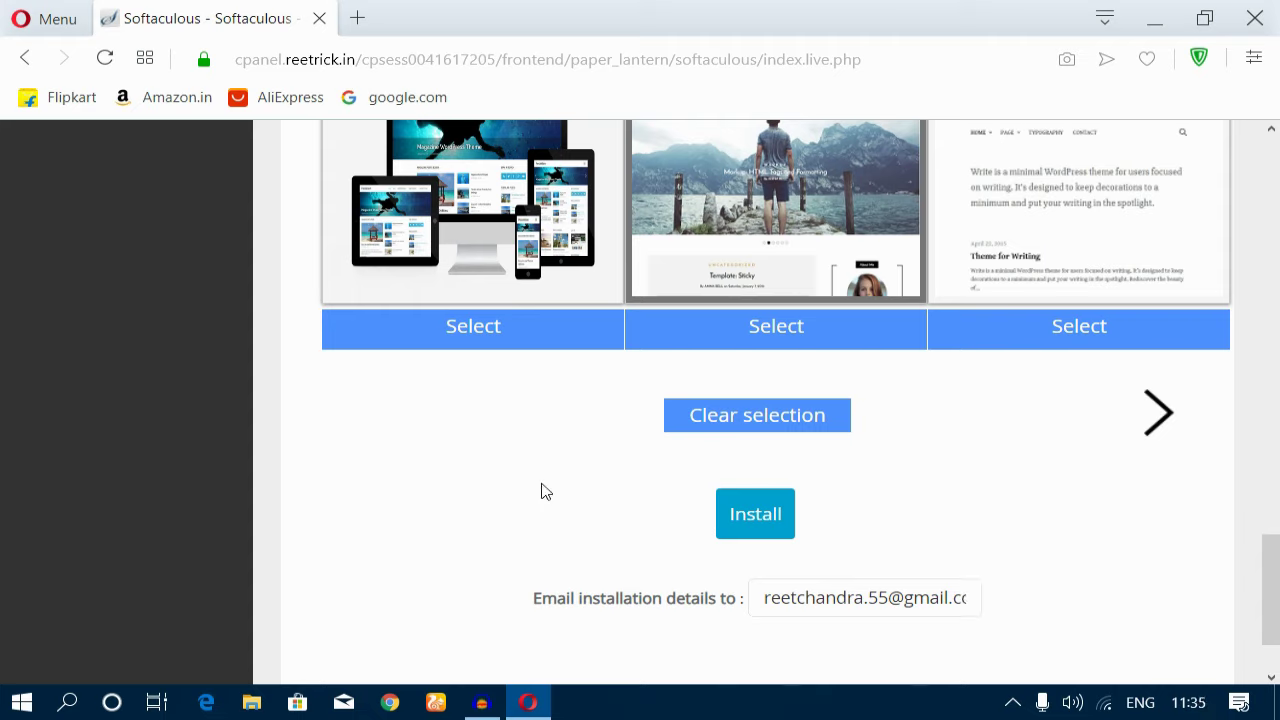
left_click(751, 514)
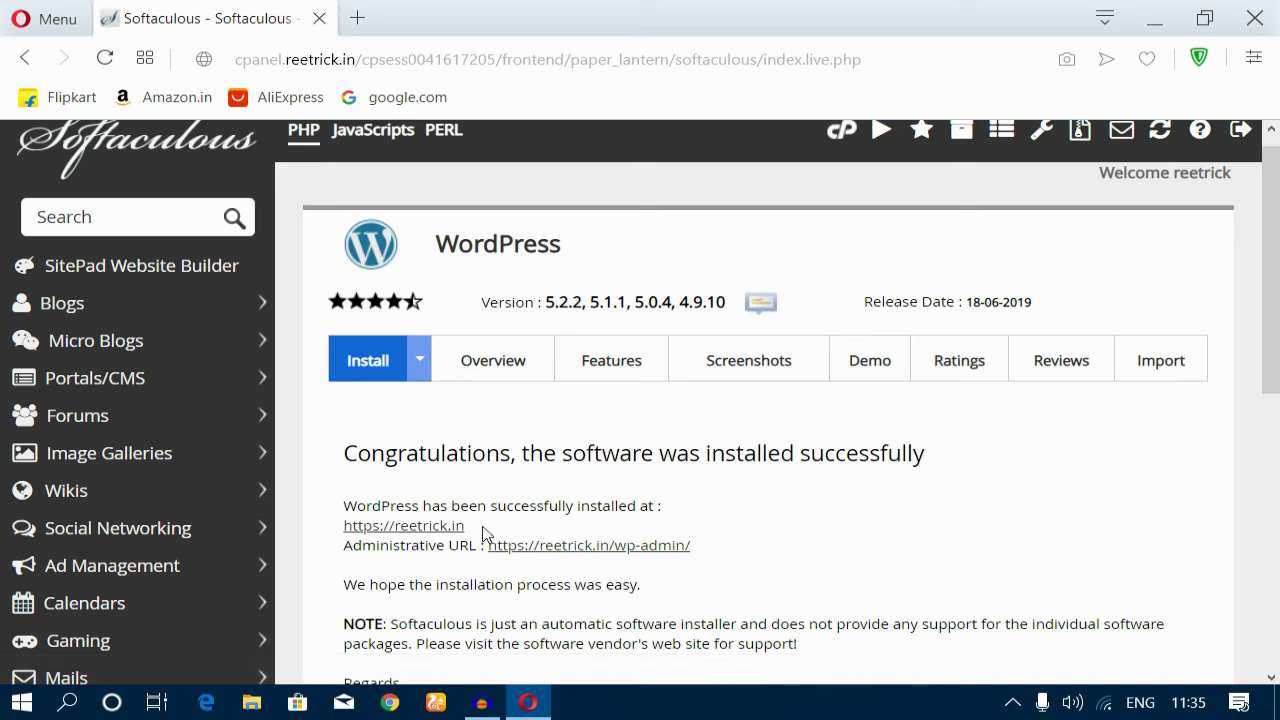
left_click_drag(490, 530, 337, 528)
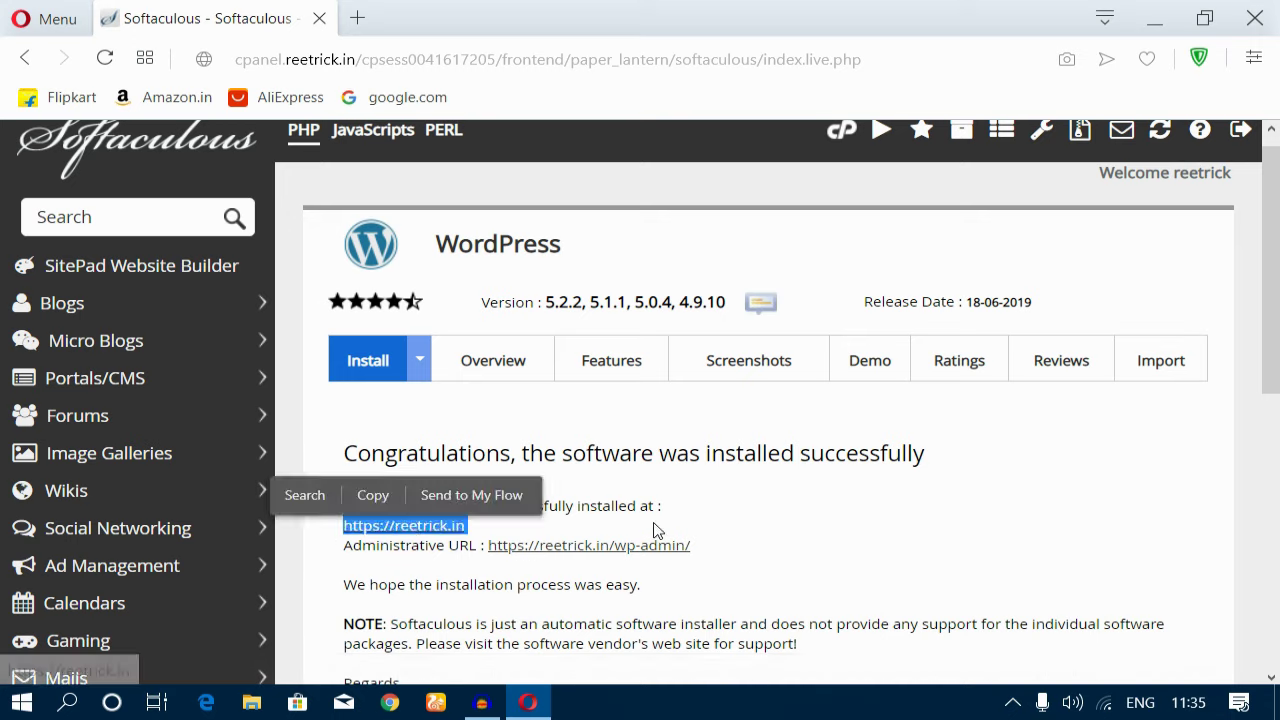
left_click_drag(700, 548, 487, 553)
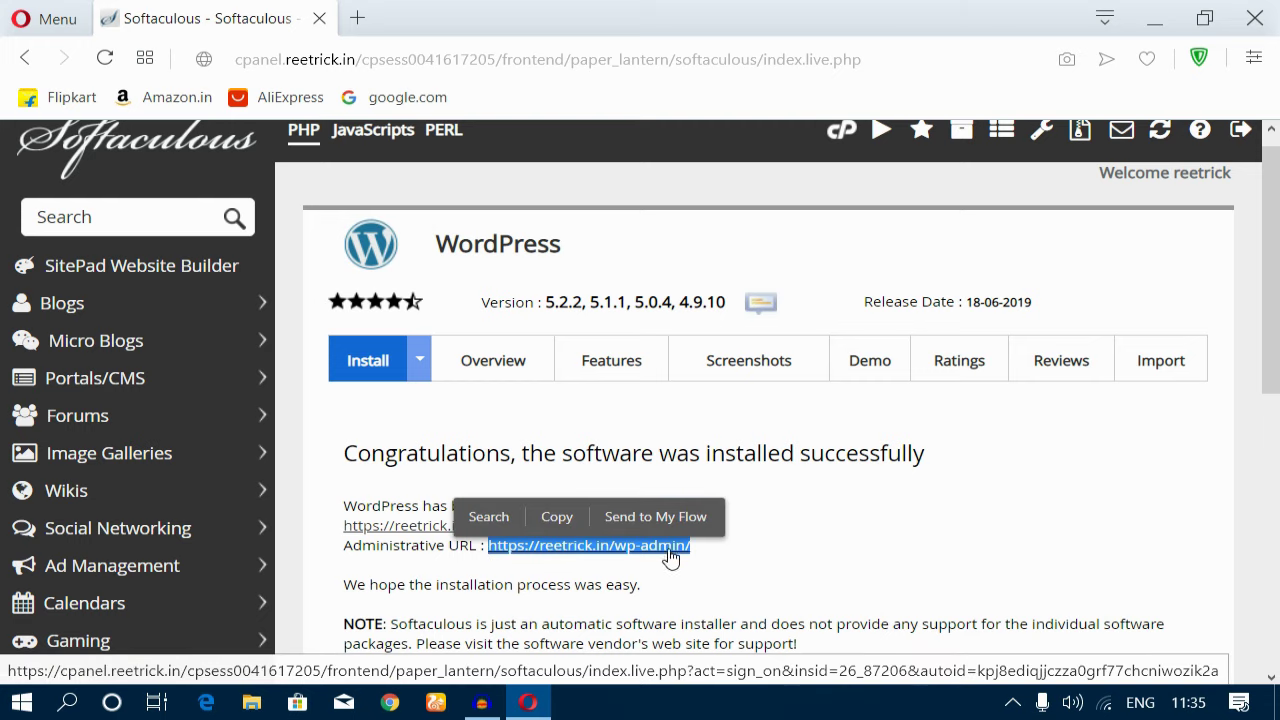
left_click_drag(340, 528, 487, 528)
left_click(487, 528)
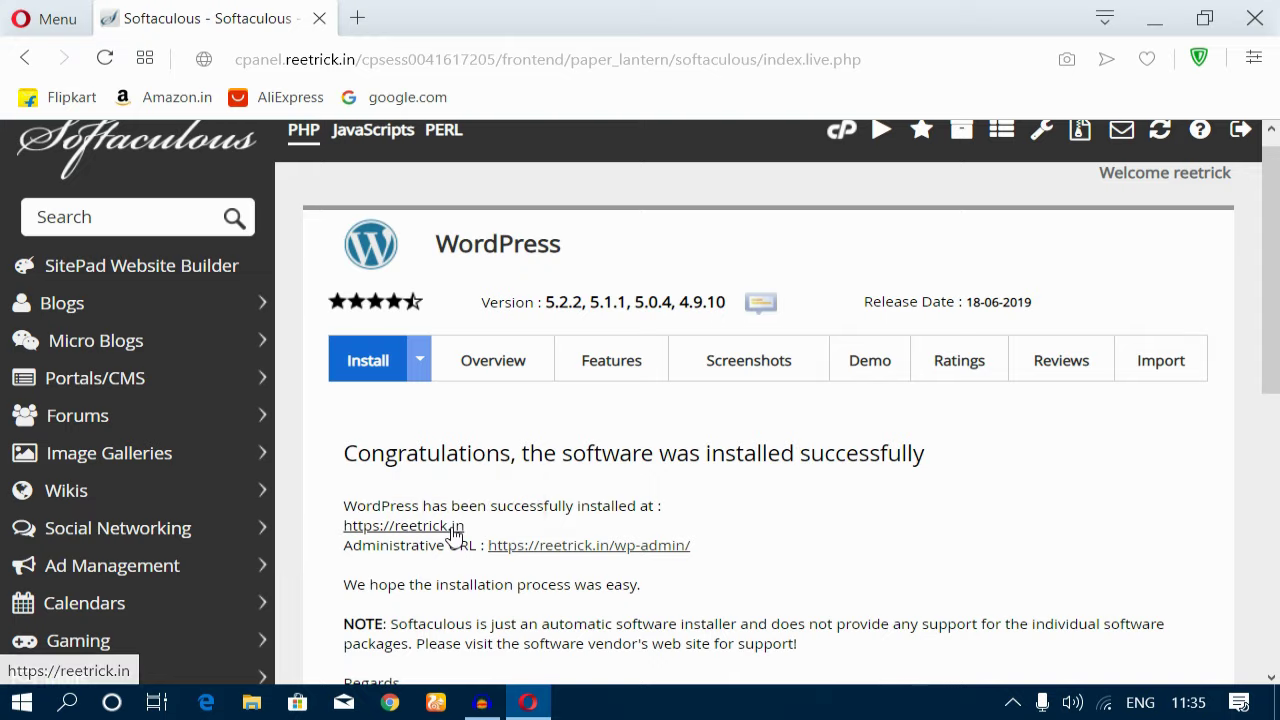
left_click(451, 532)
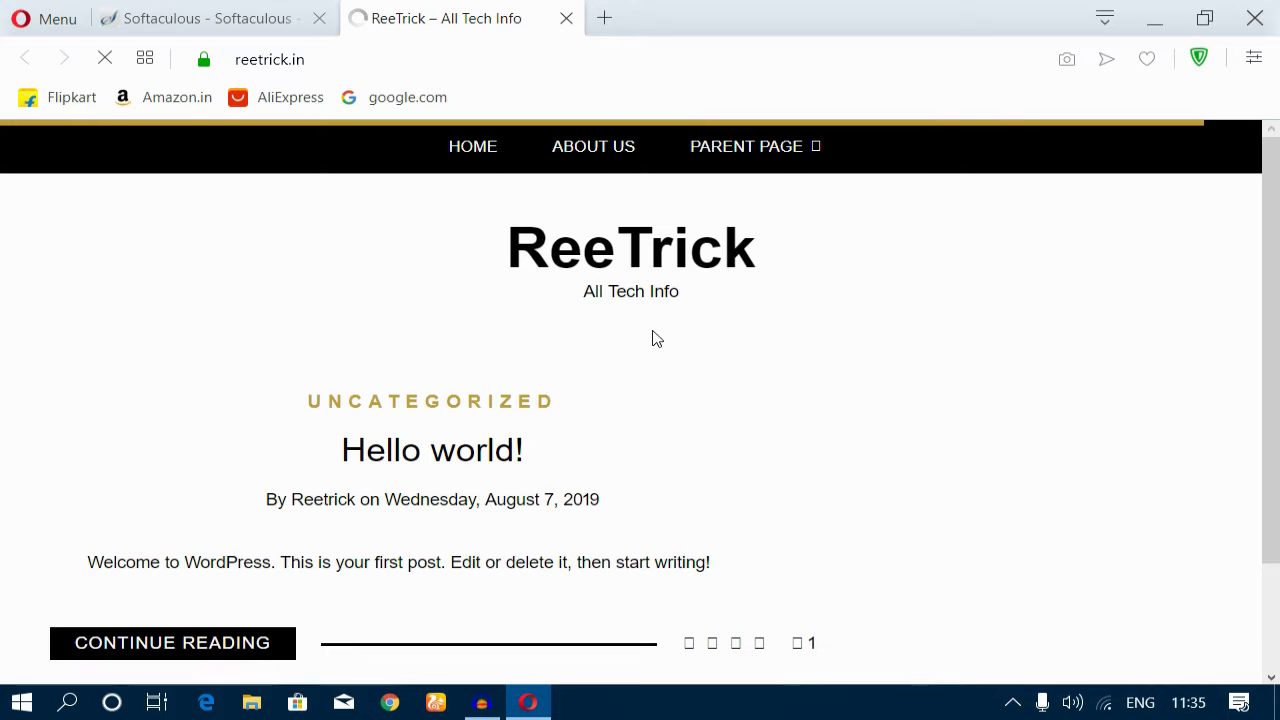
scroll(630, 350, "down", 2)
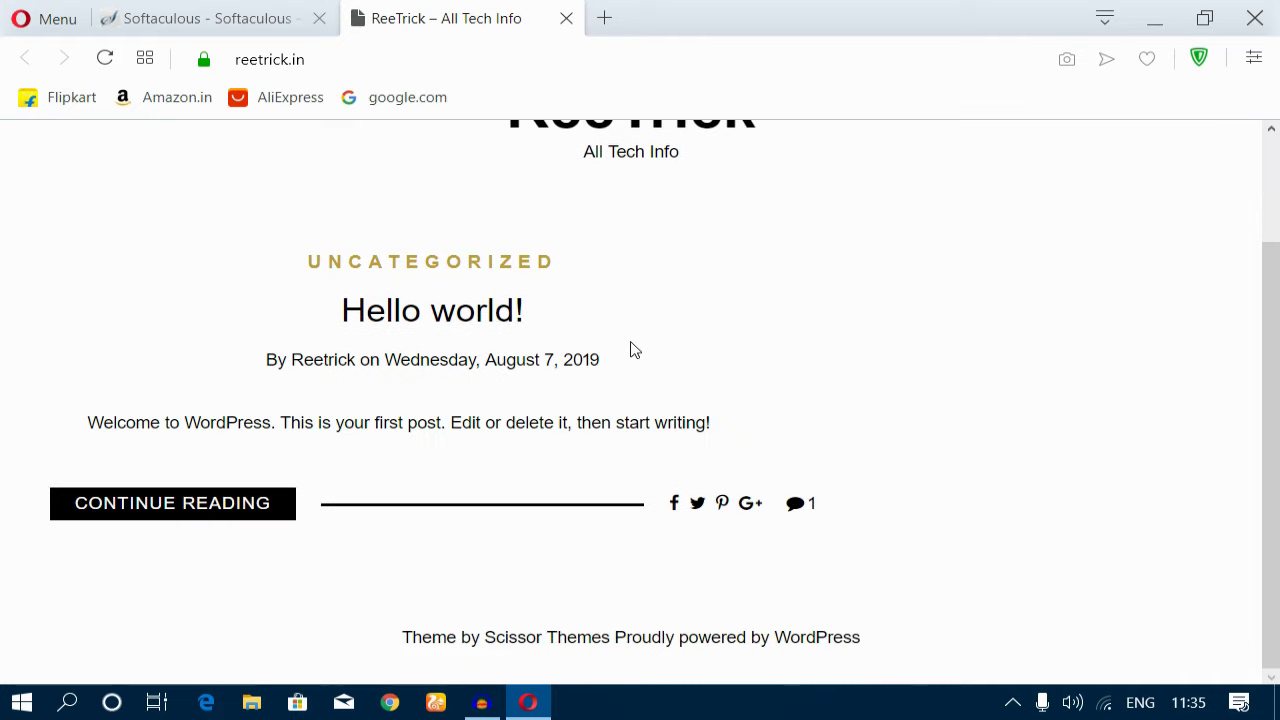
scroll(645, 372, "up", 2)
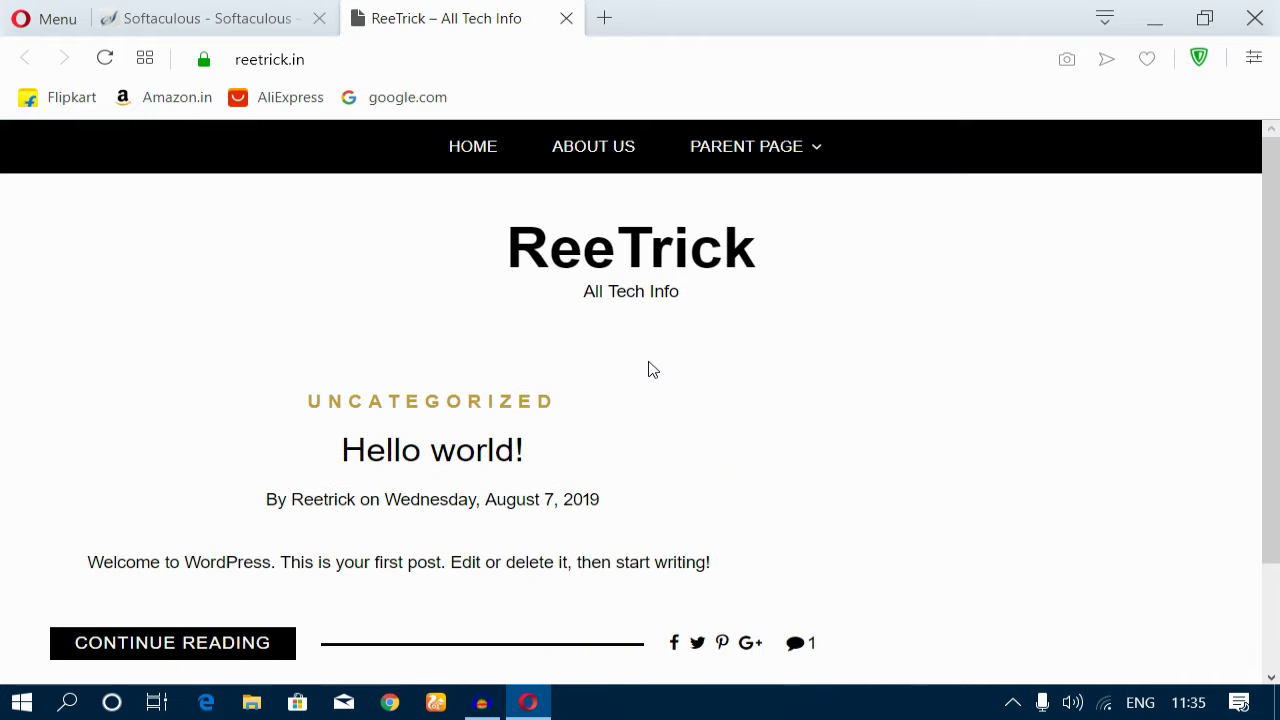
scroll(648, 370, "down", 2)
scroll(649, 369, "up", 2)
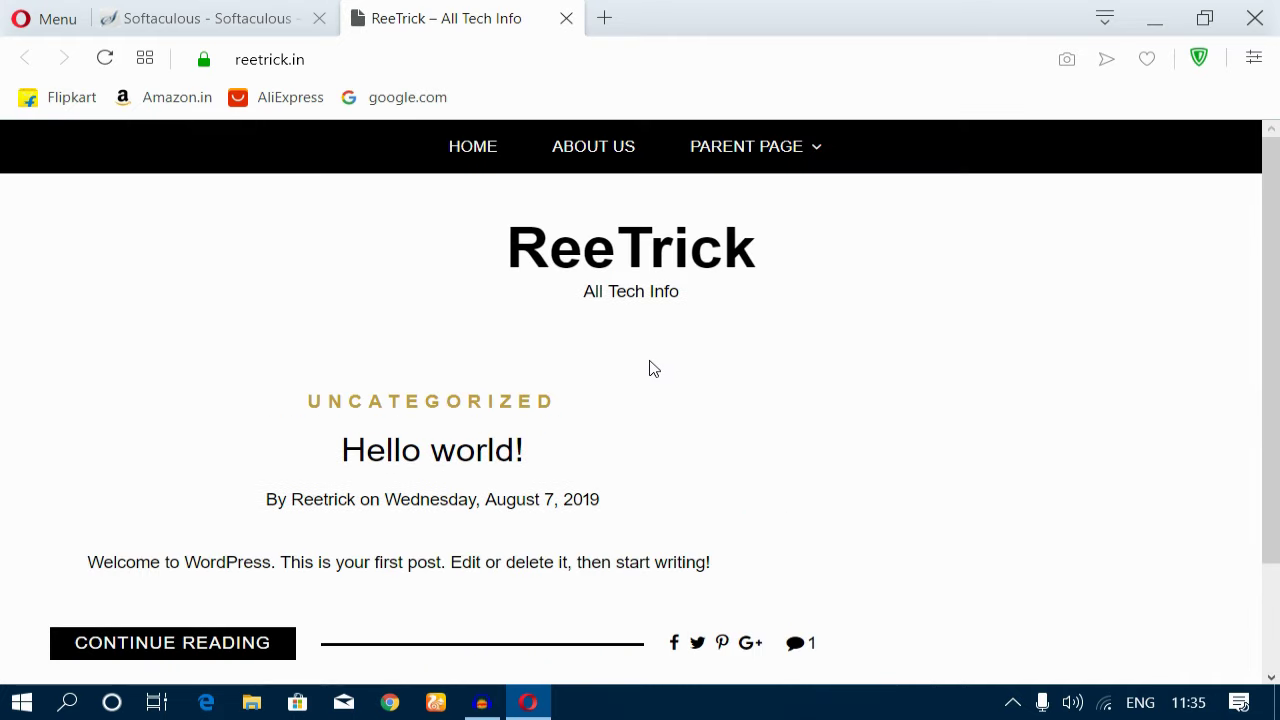
left_click(566, 18)
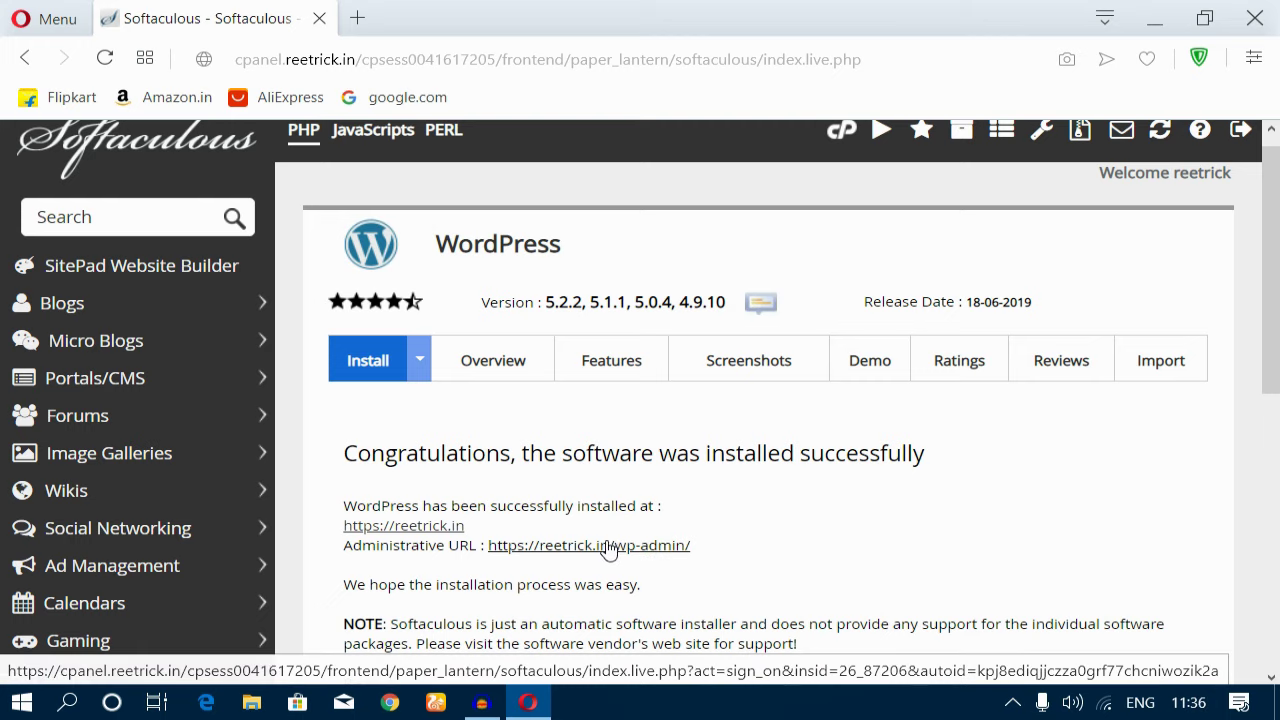
left_click_drag(678, 545, 731, 546)
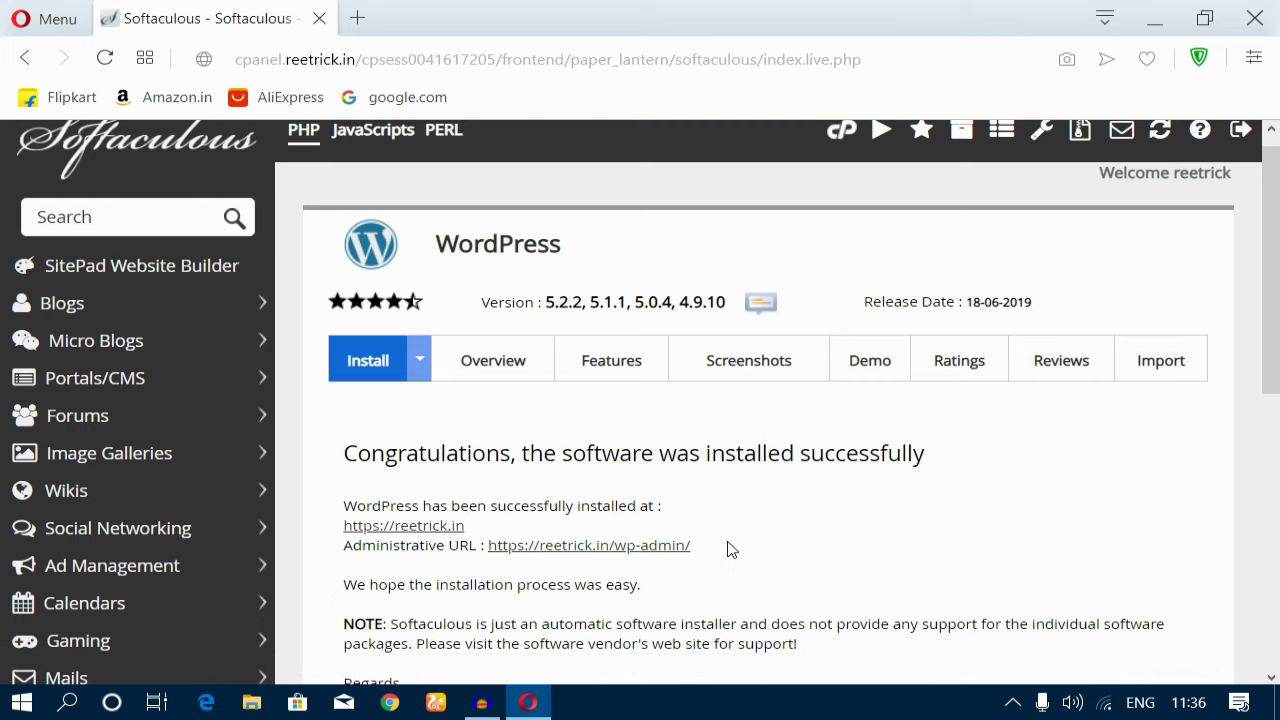
left_click_drag(644, 540, 491, 542)
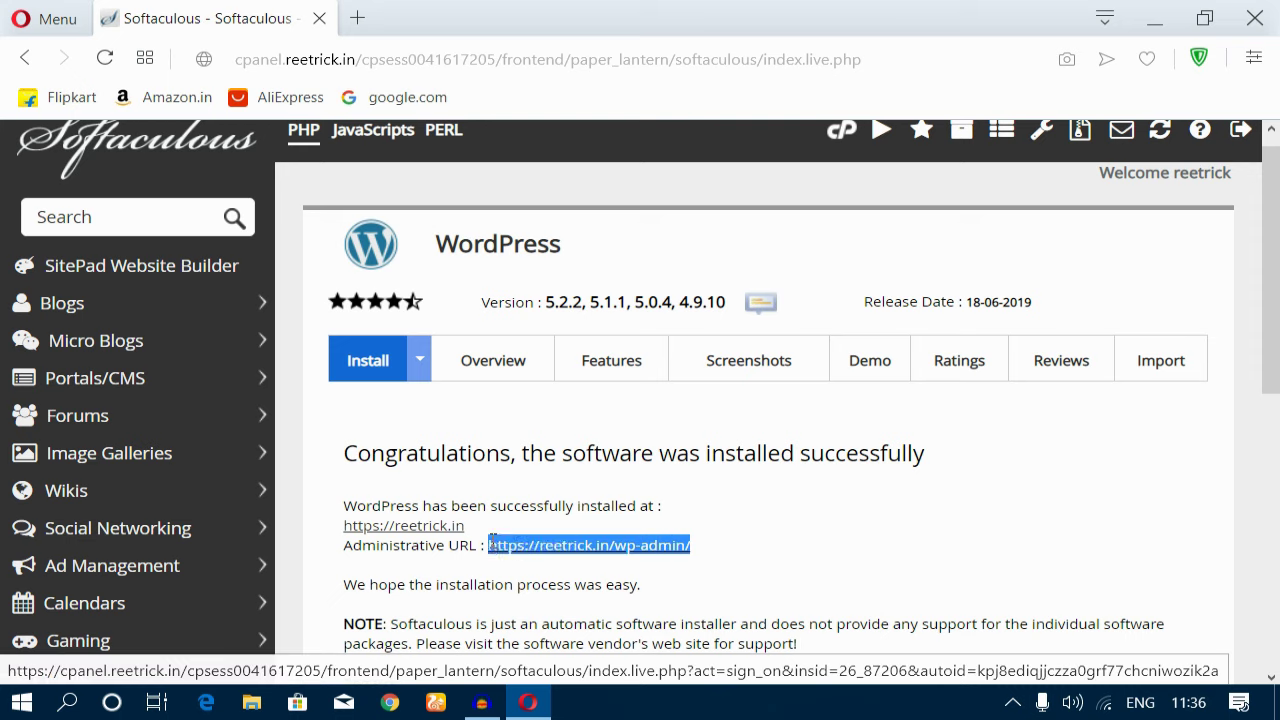
left_click(785, 563)
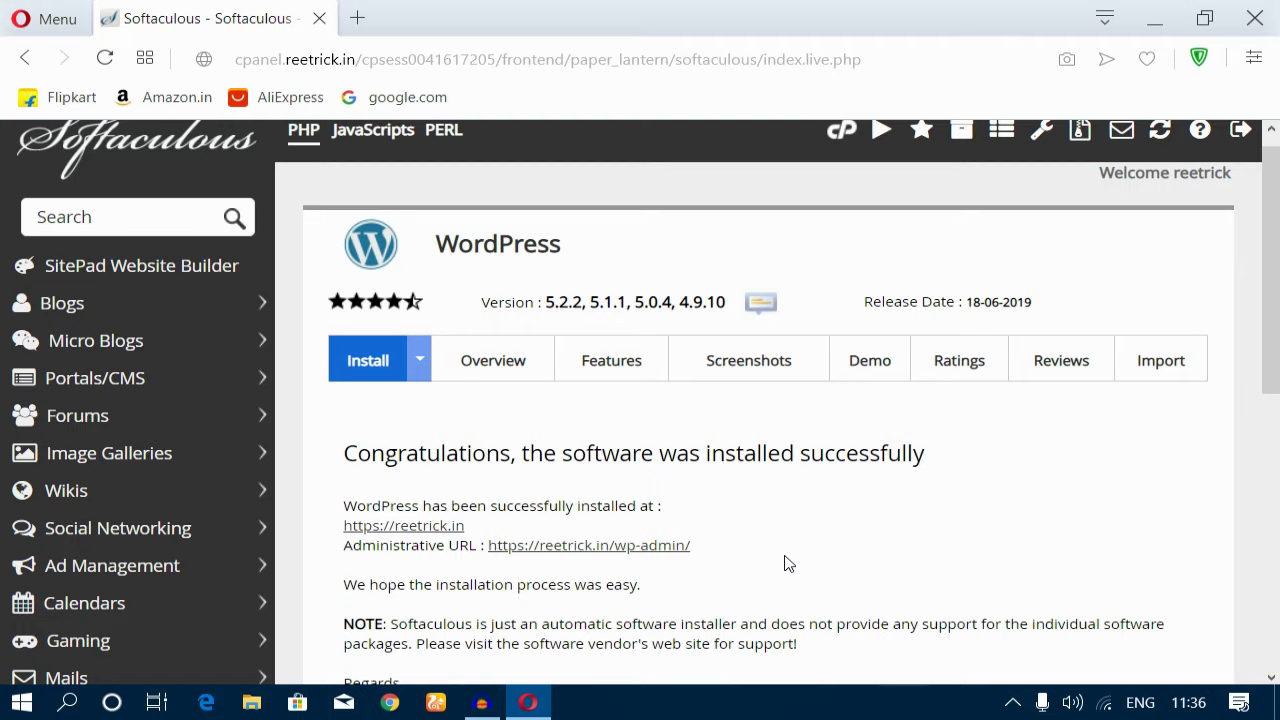
left_click(591, 546)
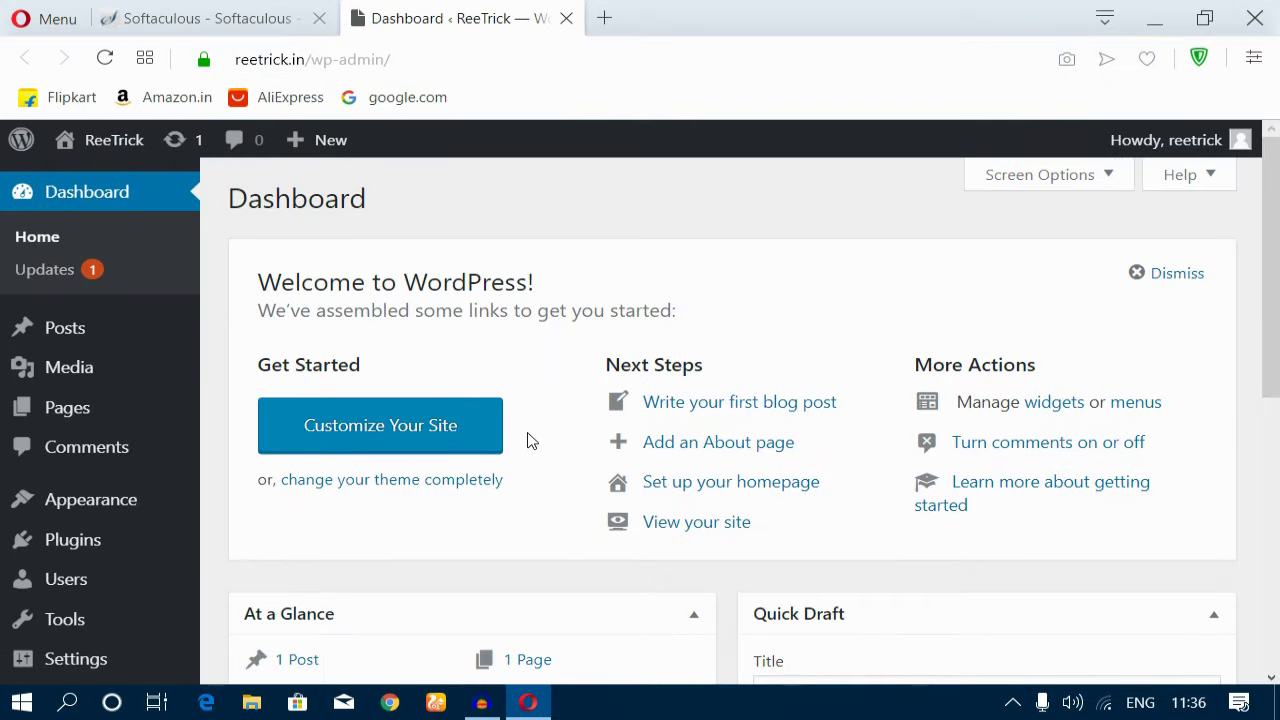
Log out of the WordPress admin from the Howdy menu and close the logged-out tab
scroll(450, 394, "down", 3)
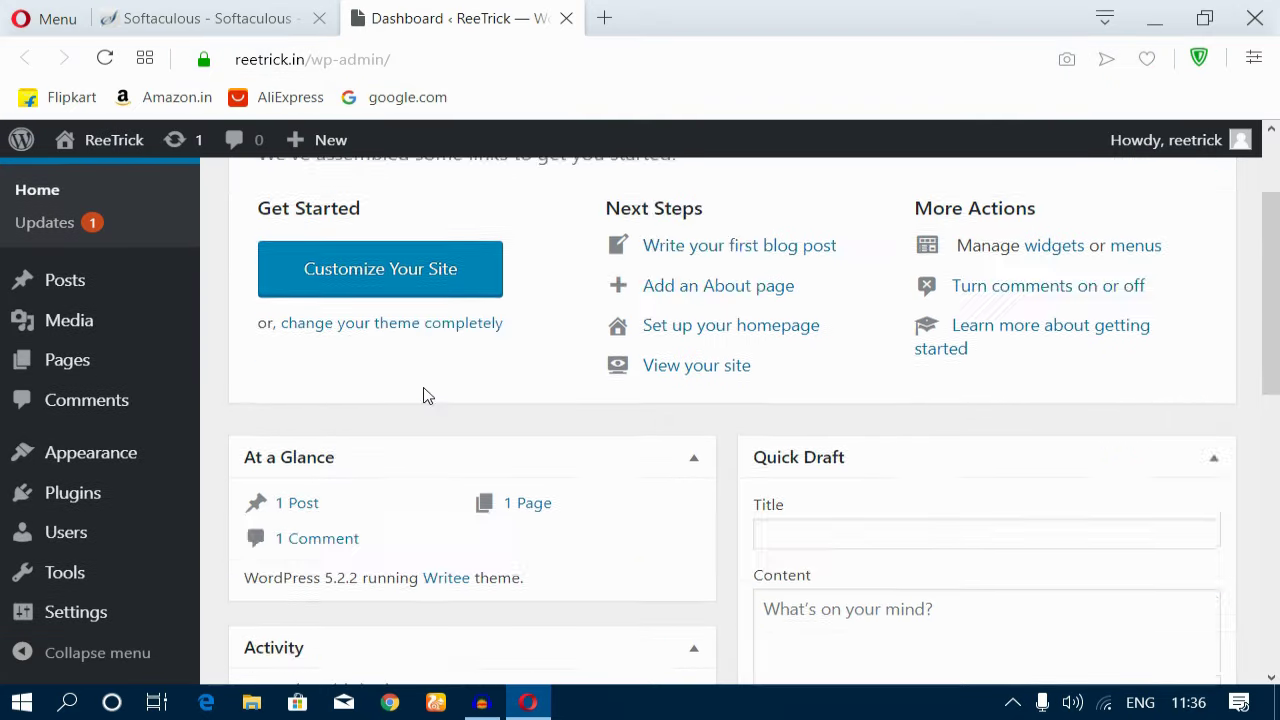
scroll(429, 437, "up", 3)
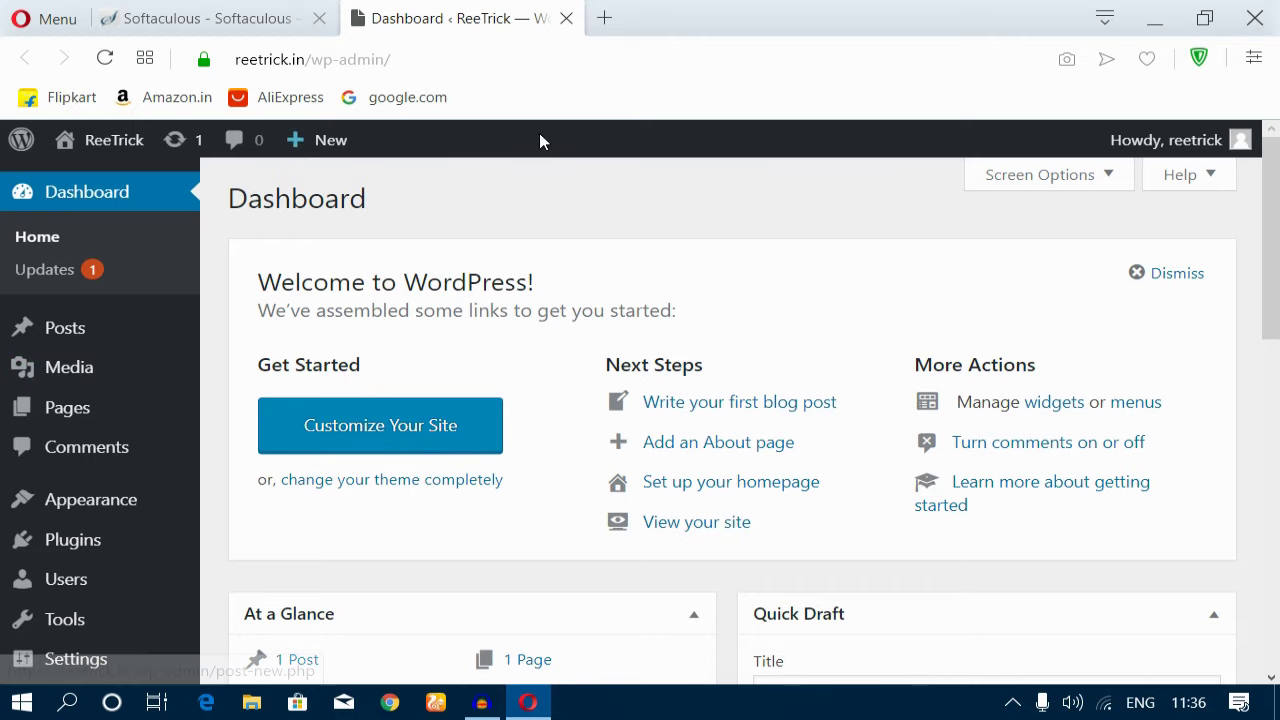
left_click(431, 60)
key("ctrl+c")
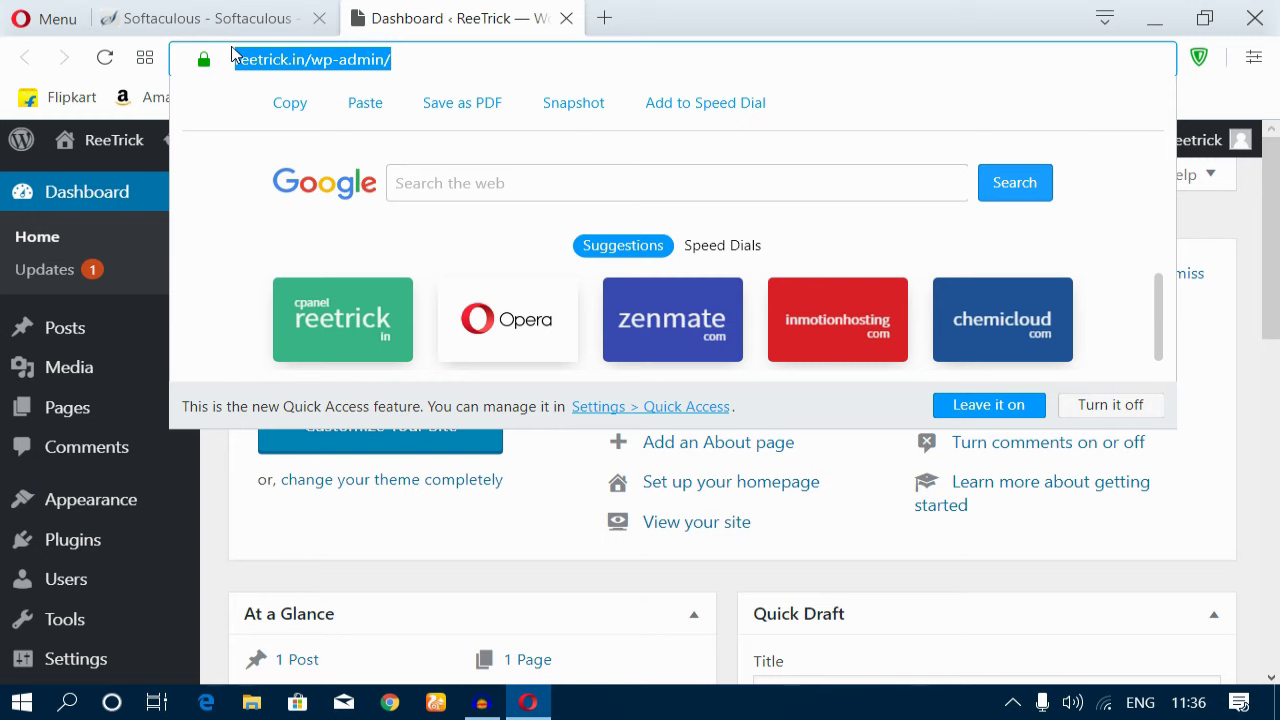
left_click(1240, 140)
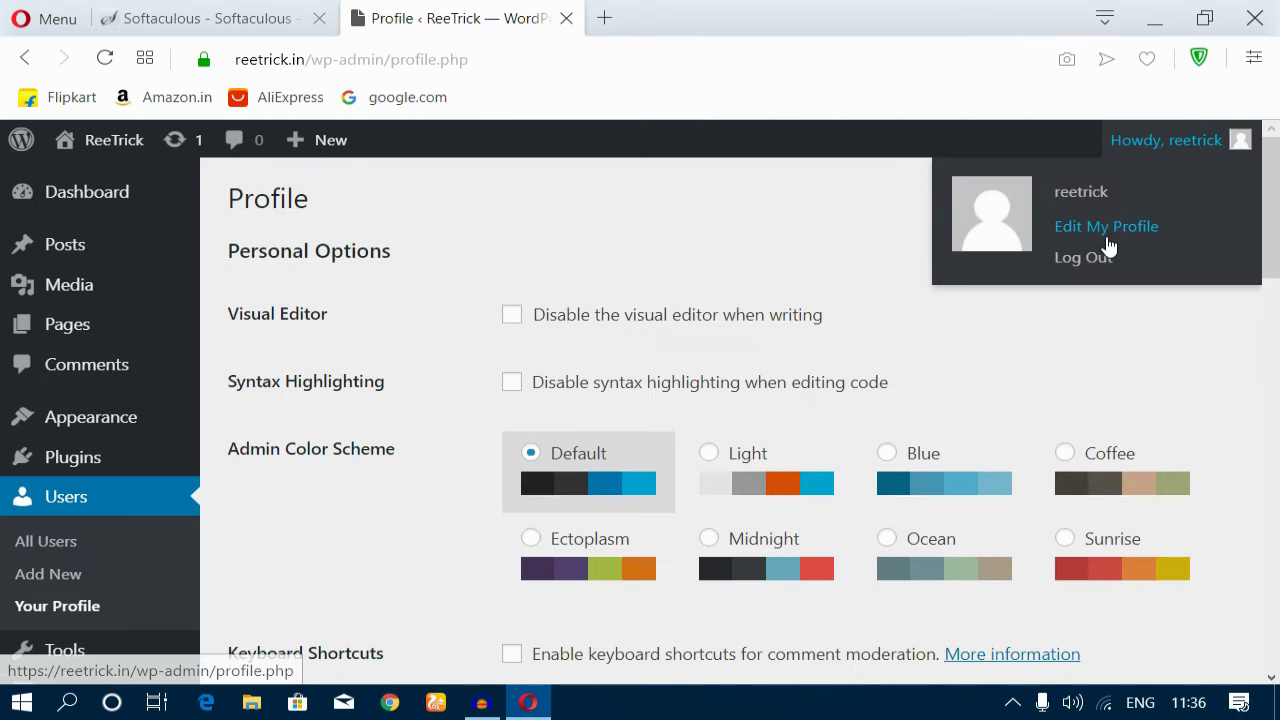
left_click(1083, 260)
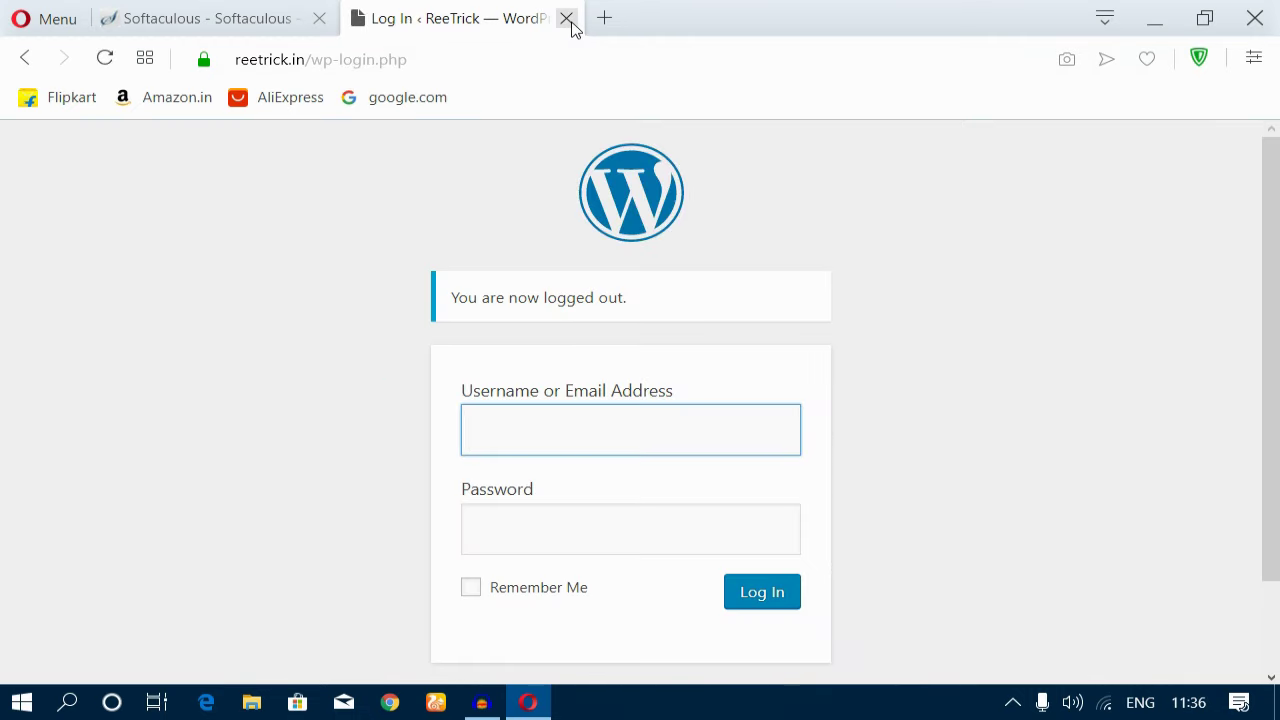
left_click(567, 19)
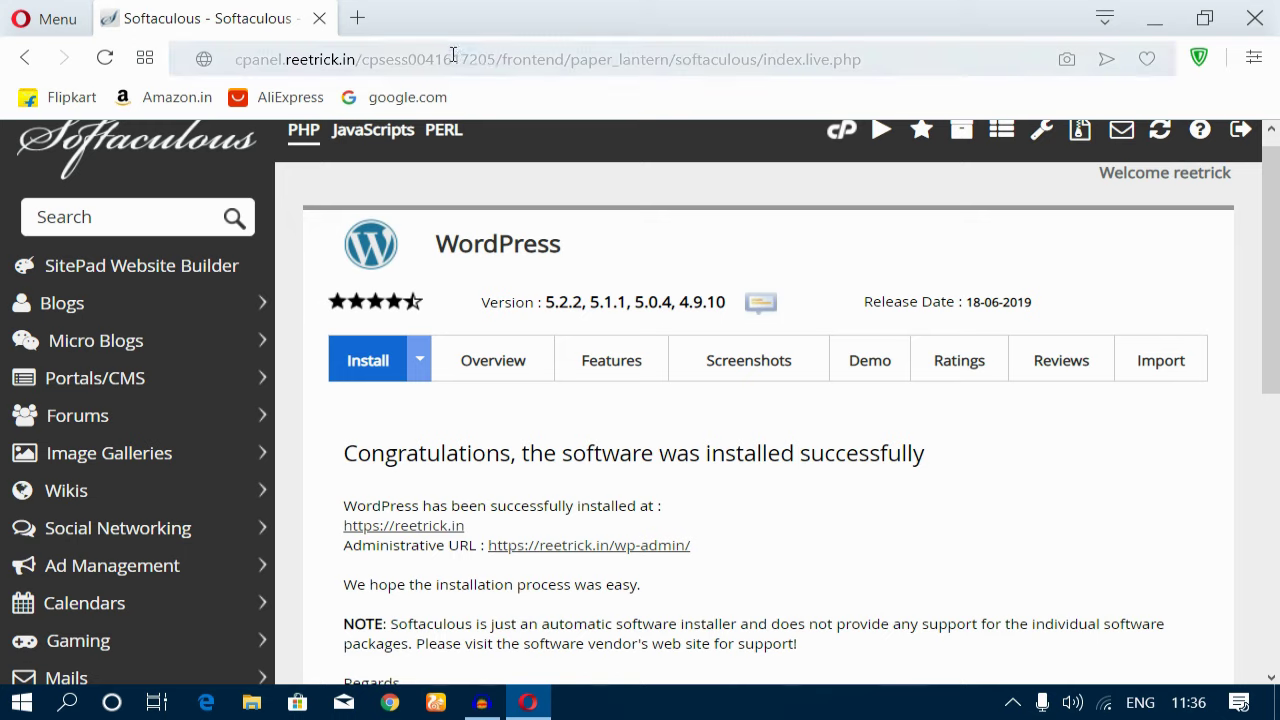
left_click(362, 22)
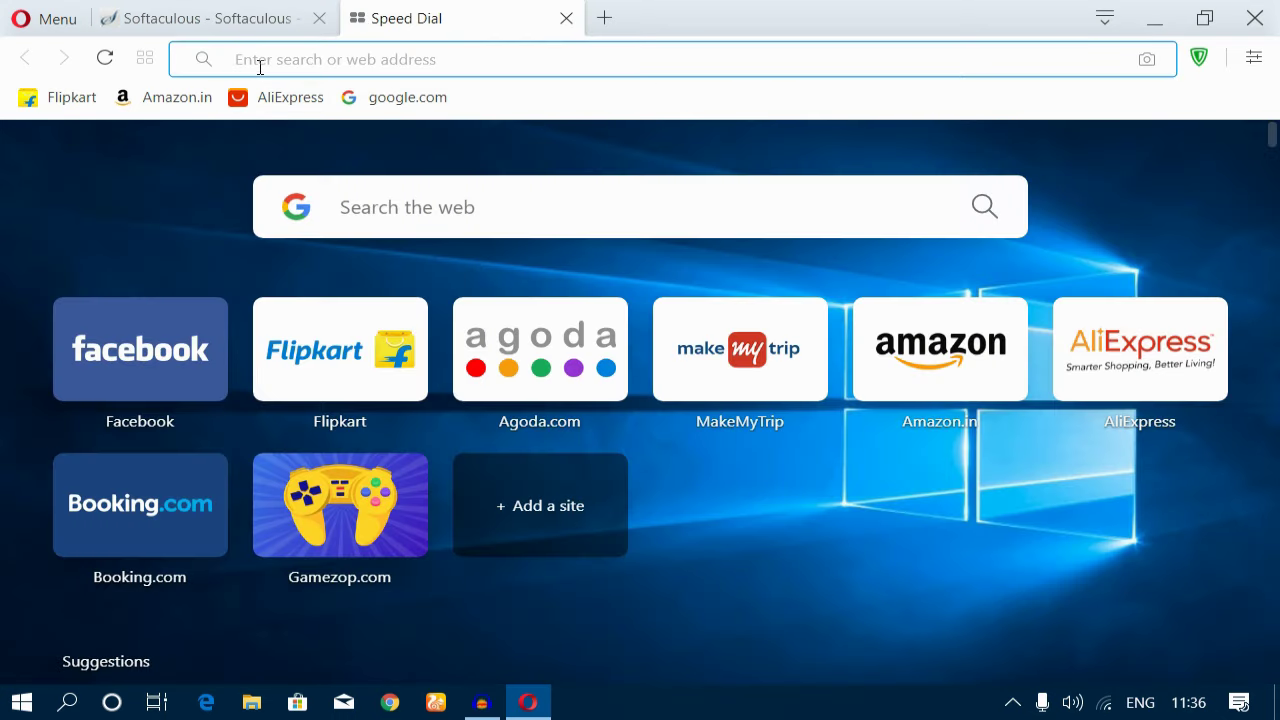
key("ctrl+v")
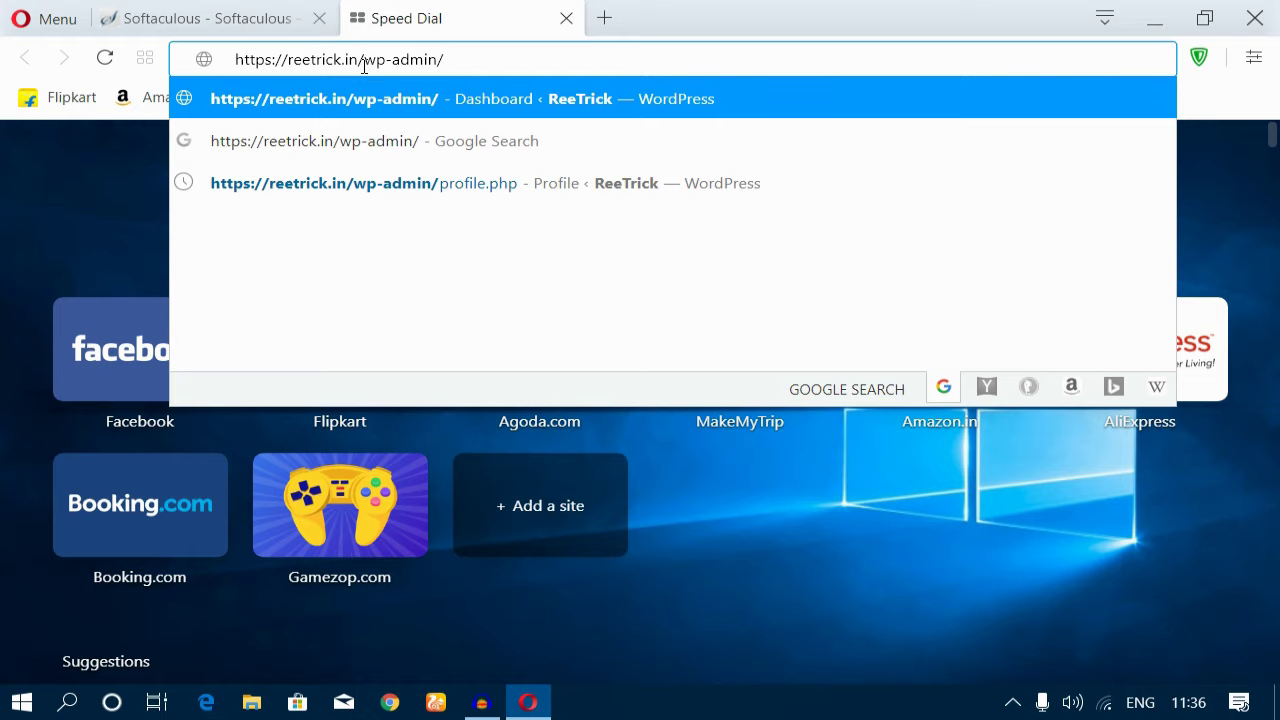
key("Return")
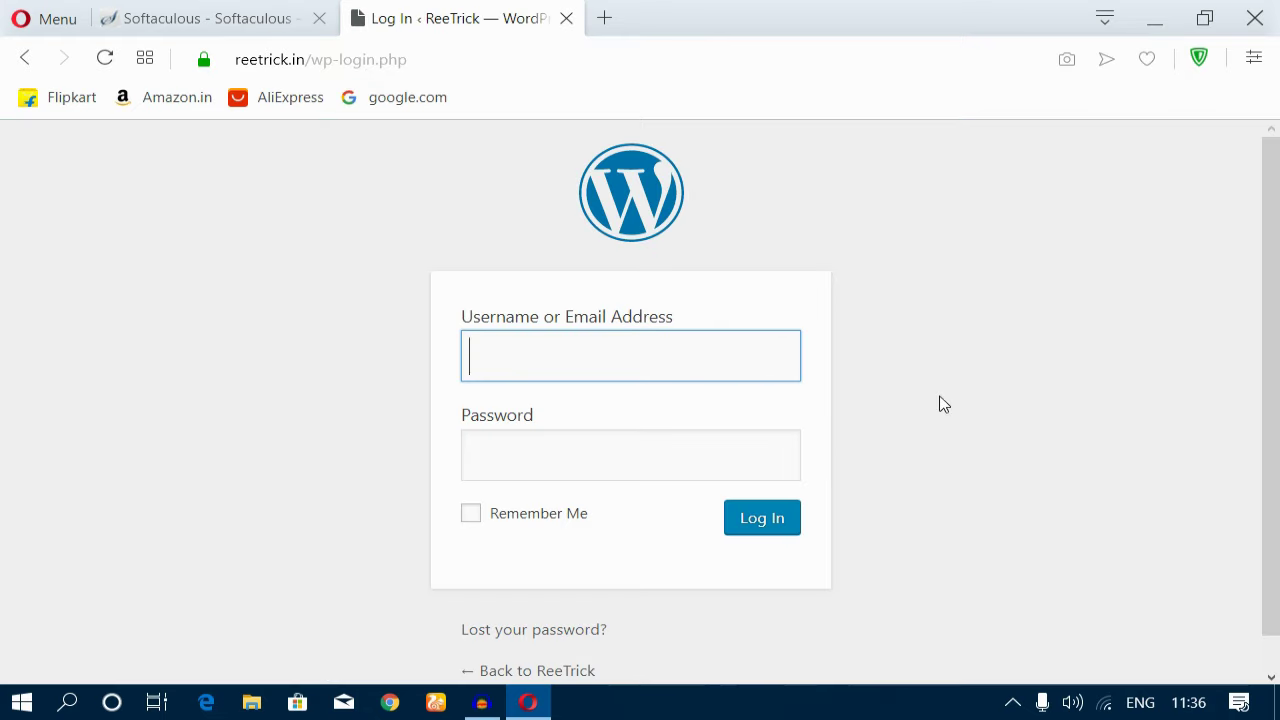
Fill in the saved admin username, re-enter the account password, and tick Remember Me
scroll(945, 410, "down", 1)
left_click(946, 434)
scroll(946, 434, "up", 1)
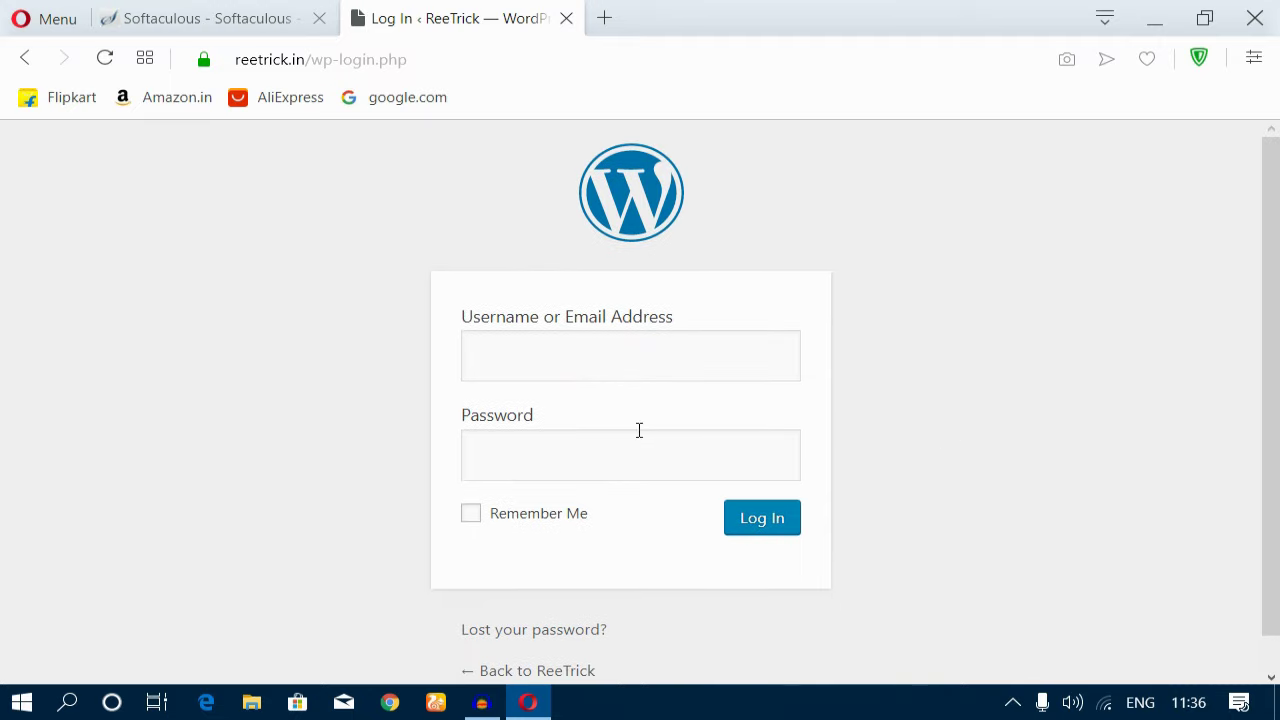
left_click(627, 365)
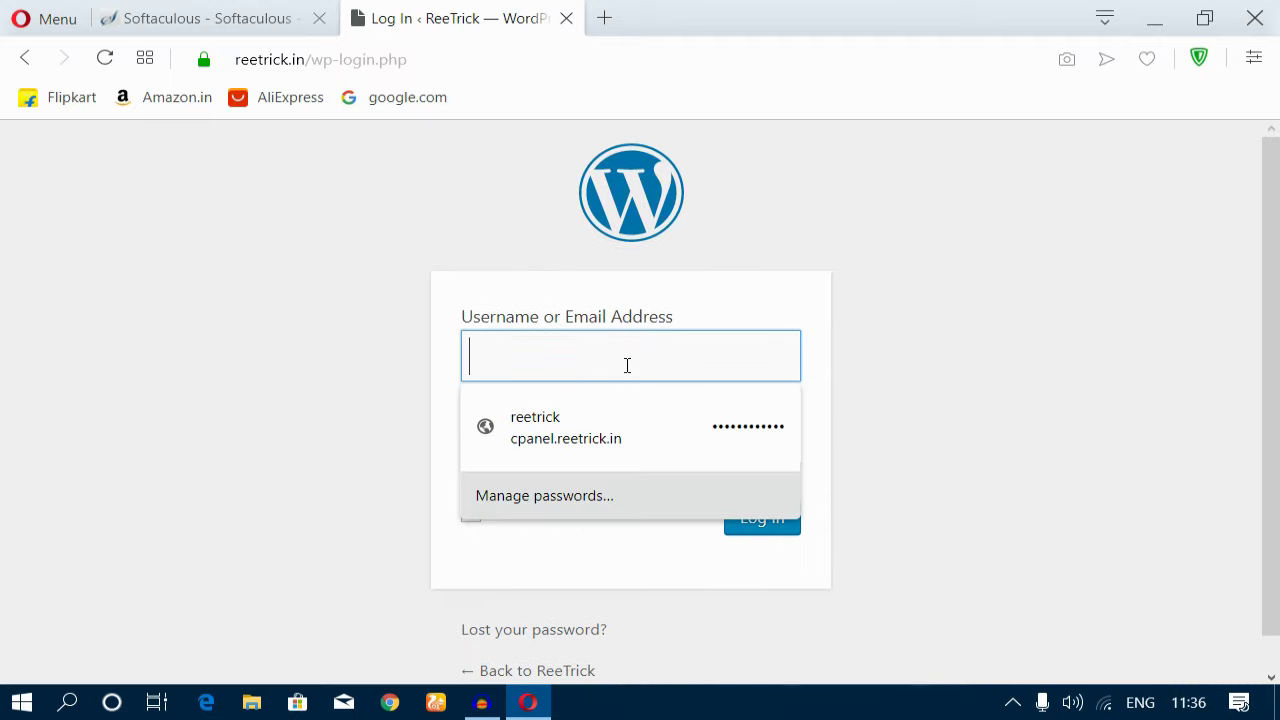
left_click(610, 414)
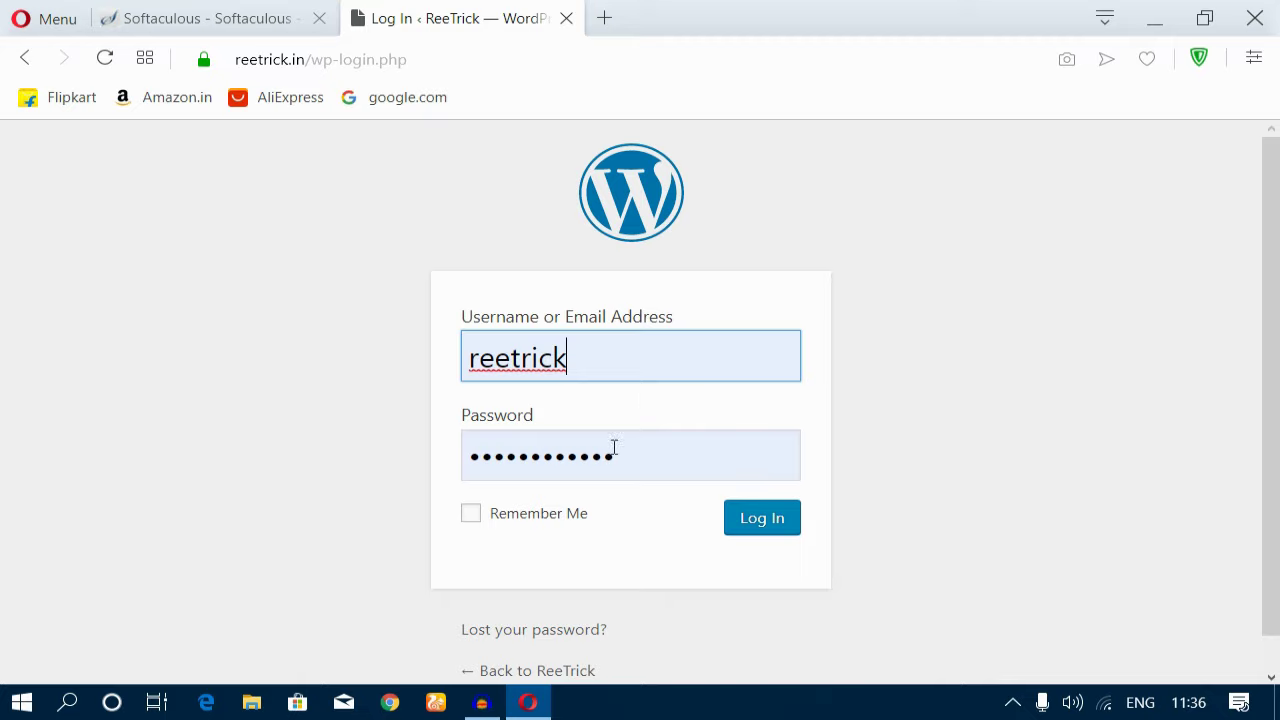
left_click(622, 445)
left_click_drag(626, 446, 324, 462)
key("BackSpace")
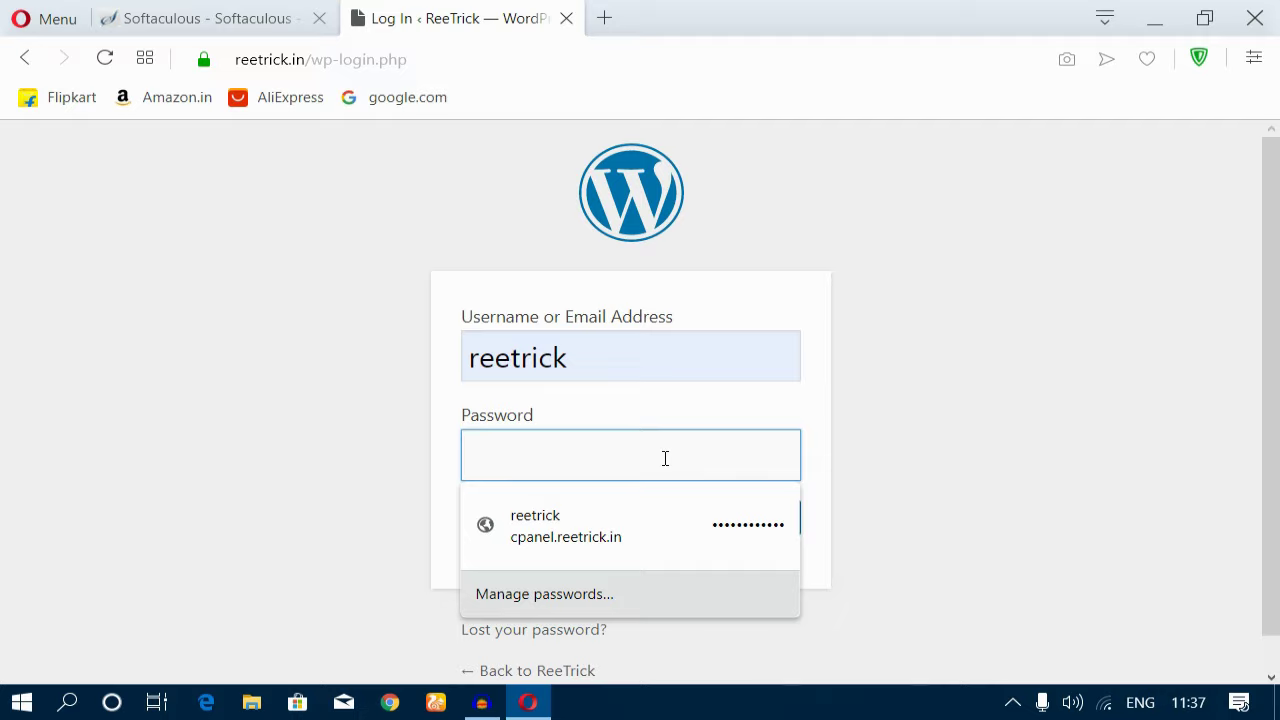
type("•")
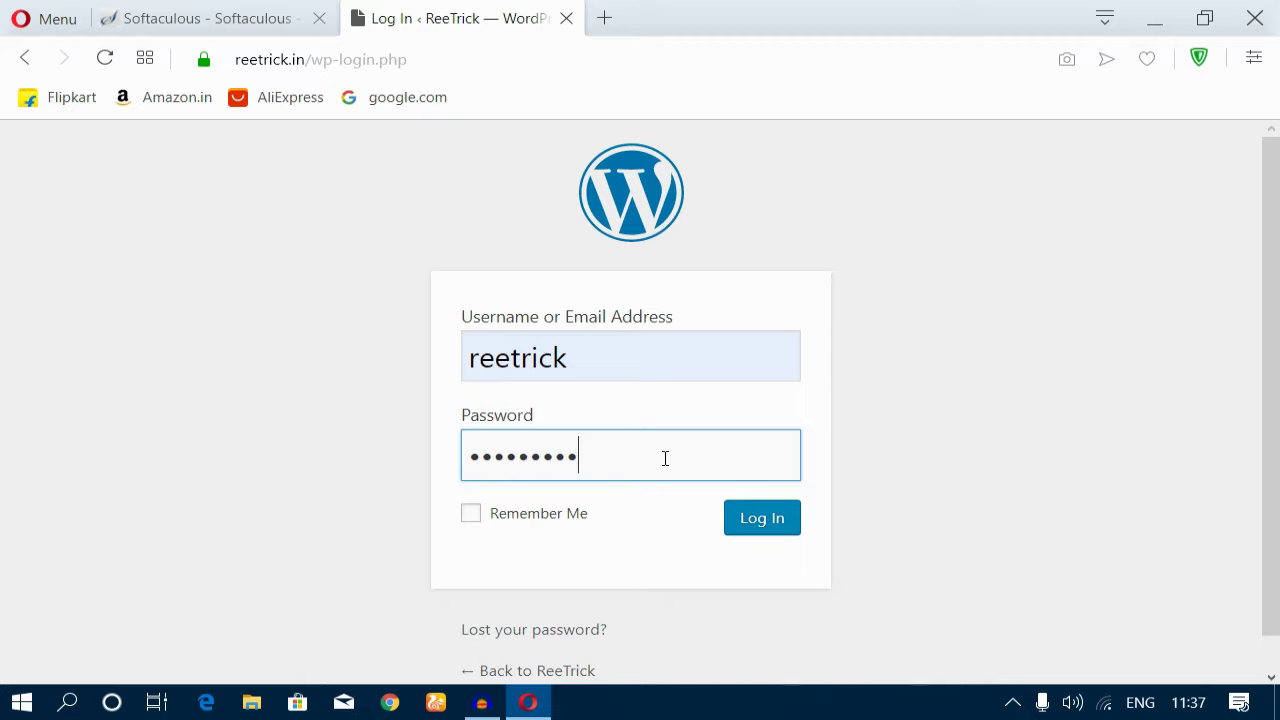
left_click(471, 513)
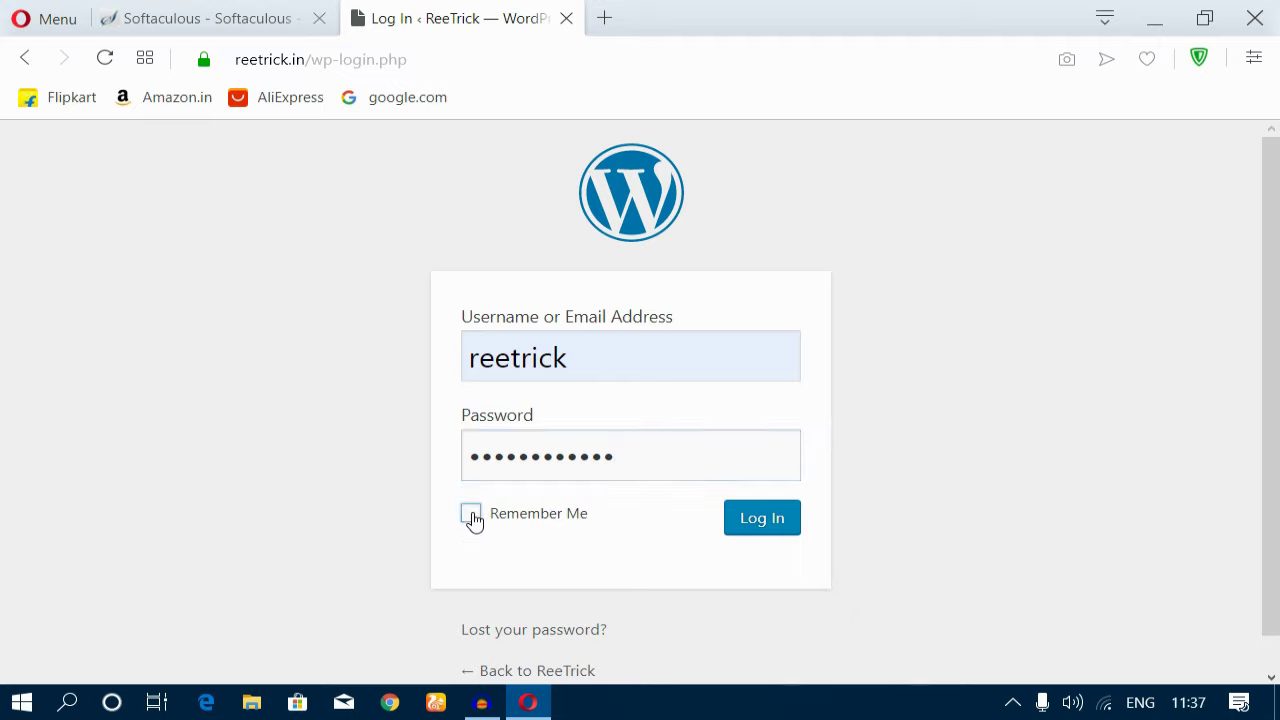
Log in to the ReeTrick admin Dashboard and save the site password in Opera
left_click(768, 530)
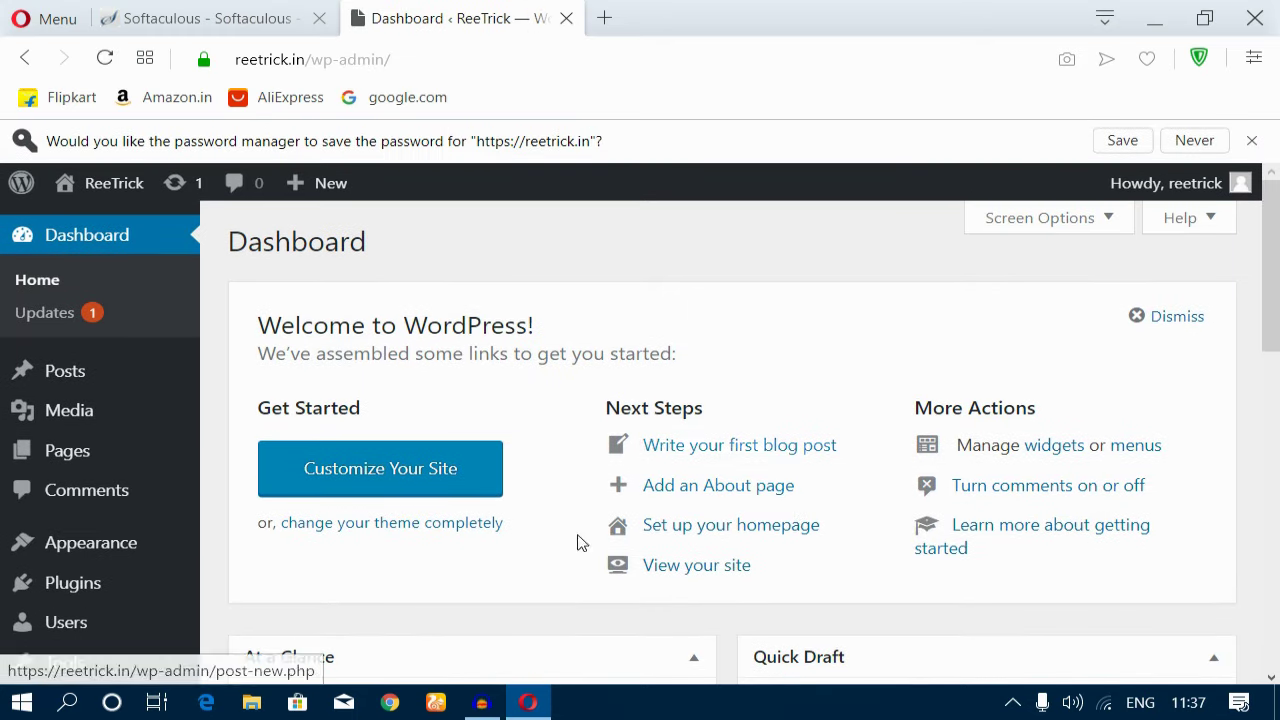
left_click(1122, 140)
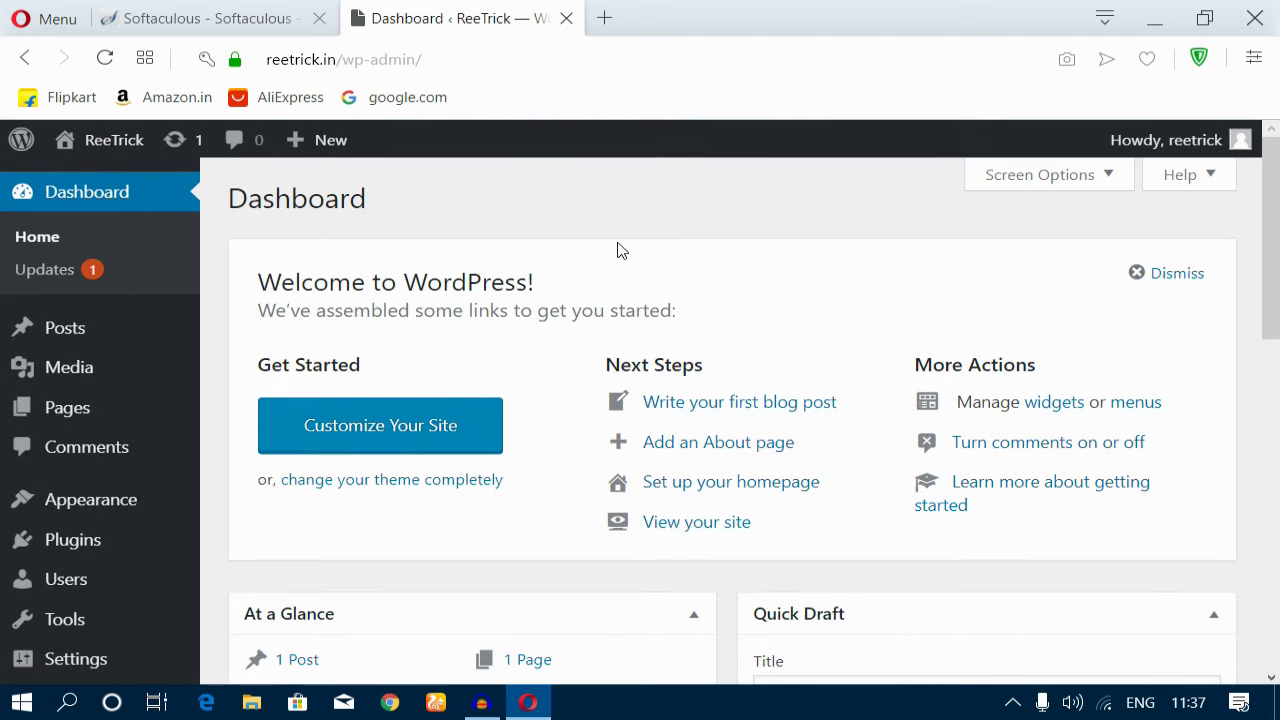
scroll(600, 275, "down", 3)
scroll(596, 280, "down", 3)
scroll(617, 486, "up", 6)
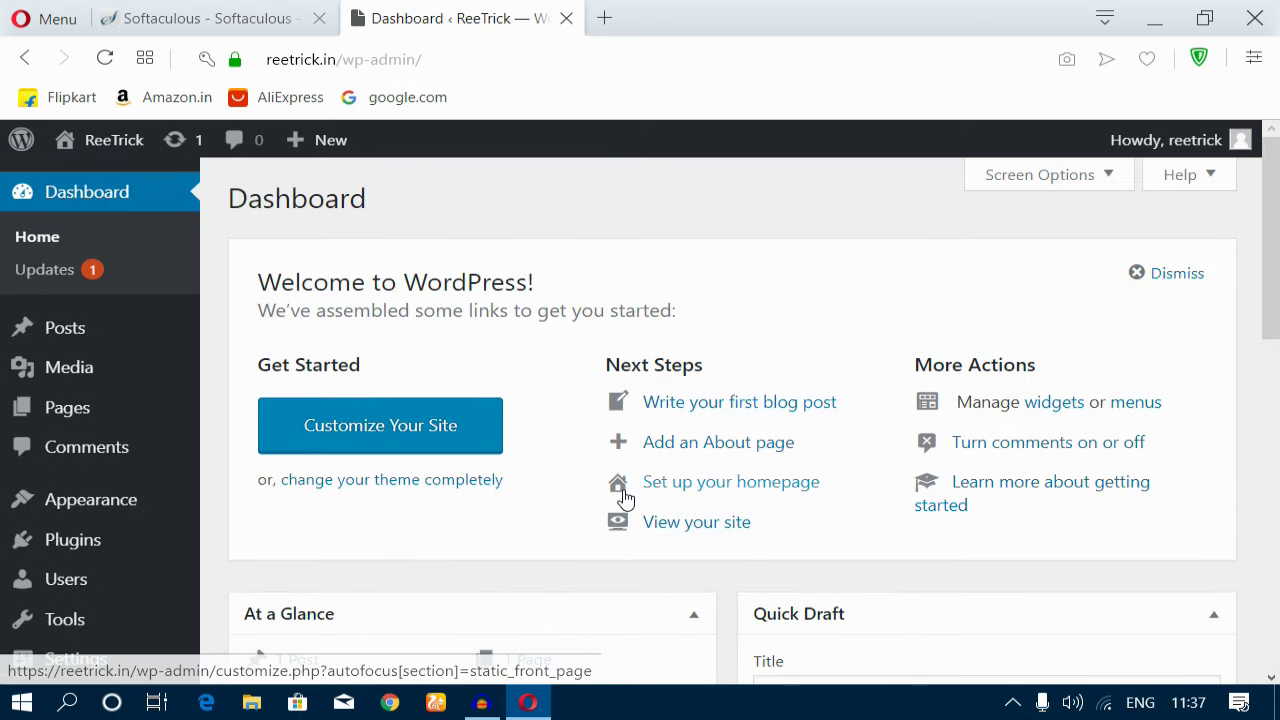